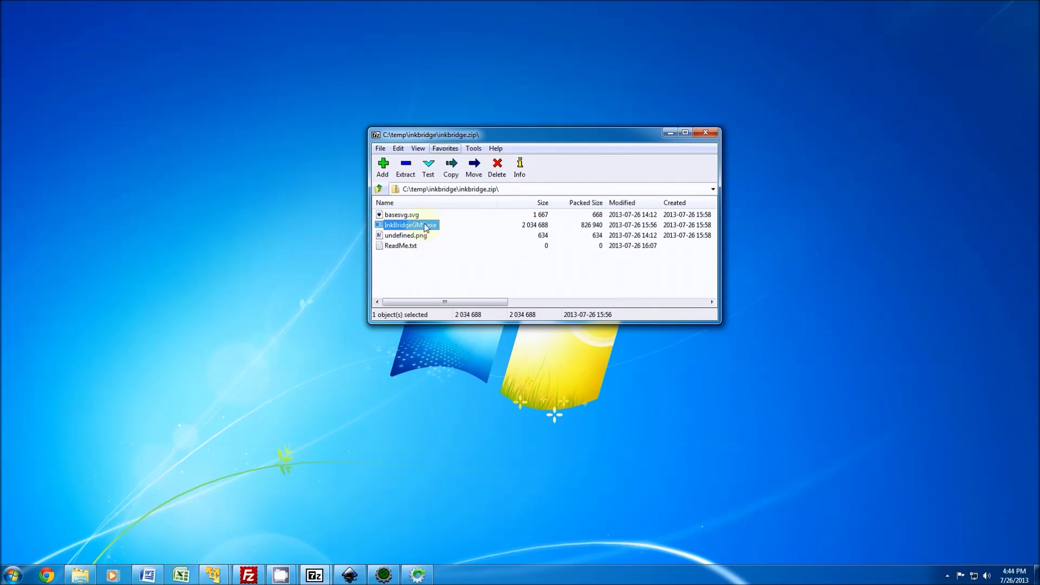
Step: Run InkBridgeGMS.exe from the inkbridge.zip archive in 7-Zip
left_click(444, 270)
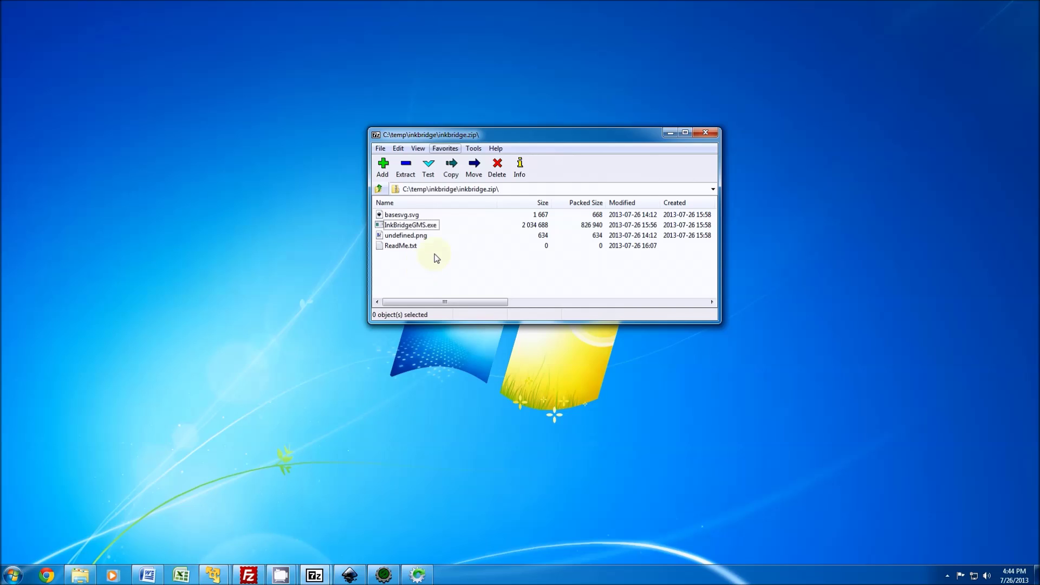
left_click(416, 227)
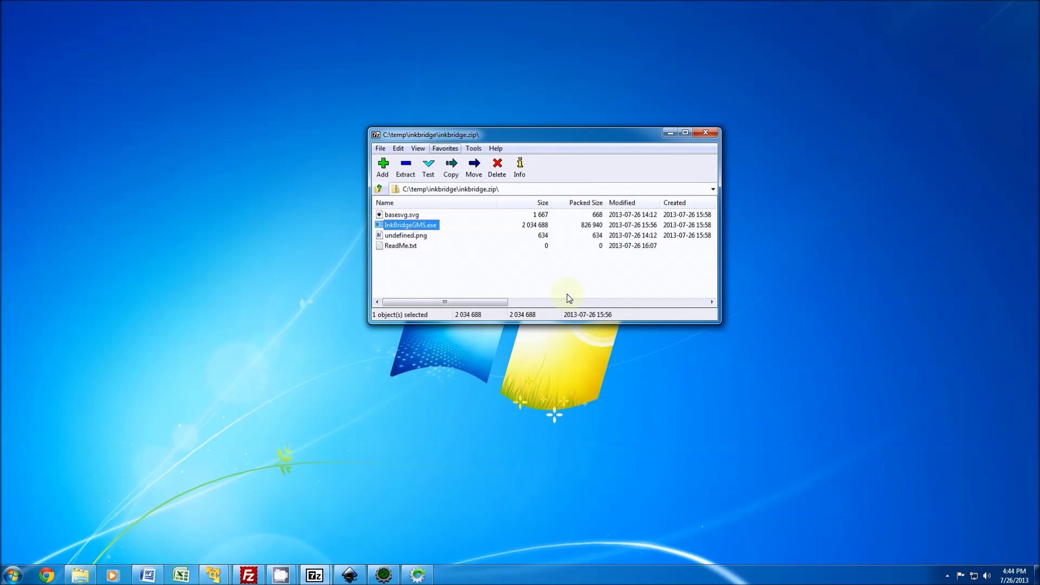
key("Return")
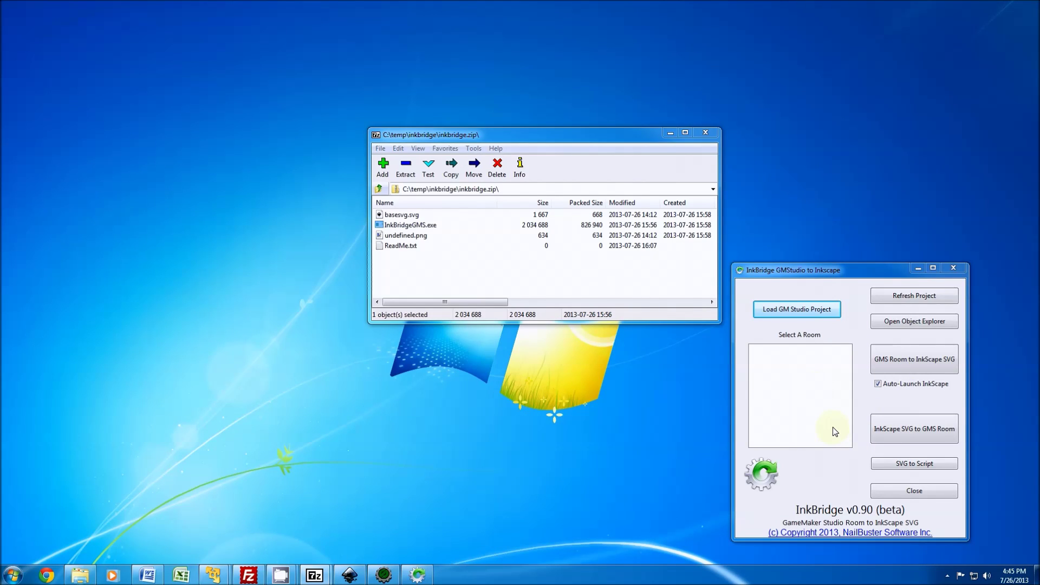
Step: Open room_game from the Demo1 project's Rooms folder and pan to the block towers
left_click(383, 576)
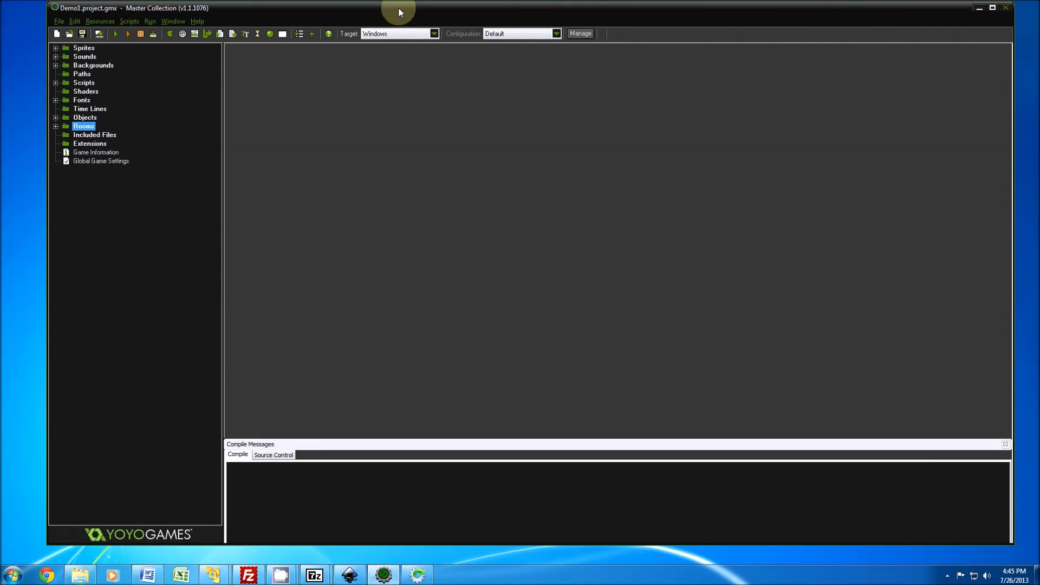
left_click(55, 127)
left_click(99, 144)
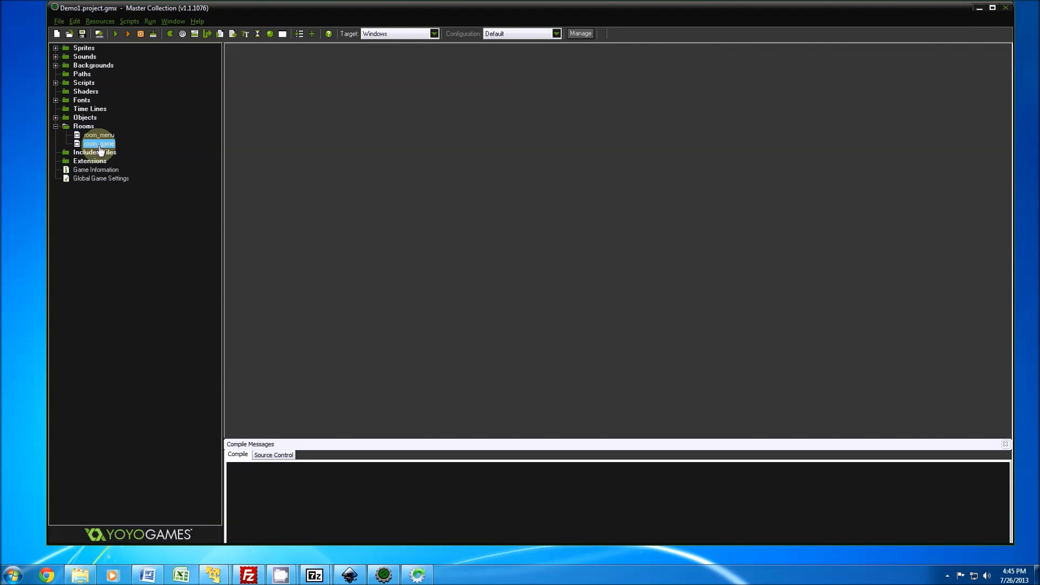
double_click(99, 145)
left_click(263, 319)
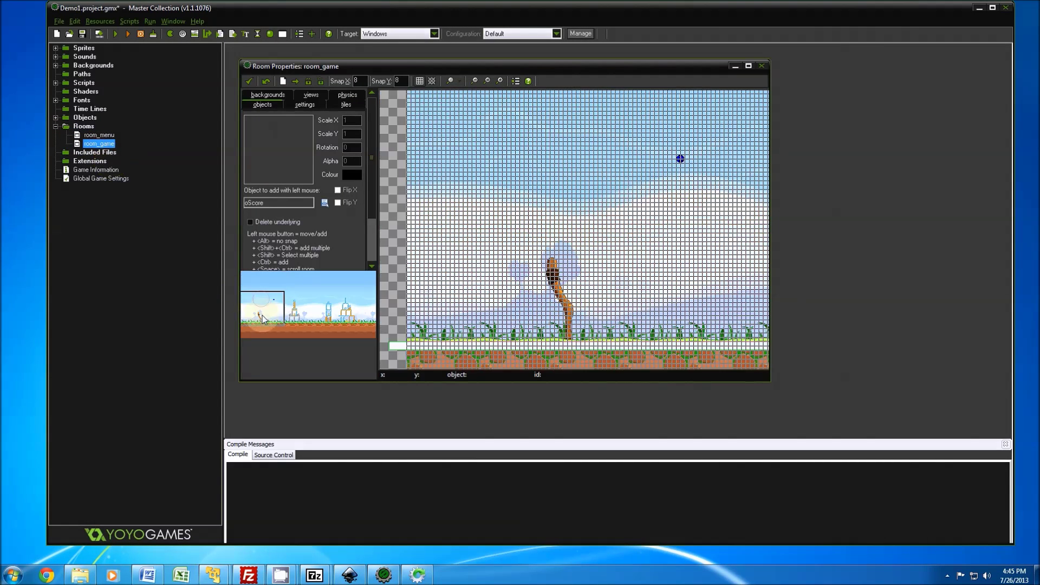
left_click_drag(263, 318, 320, 312)
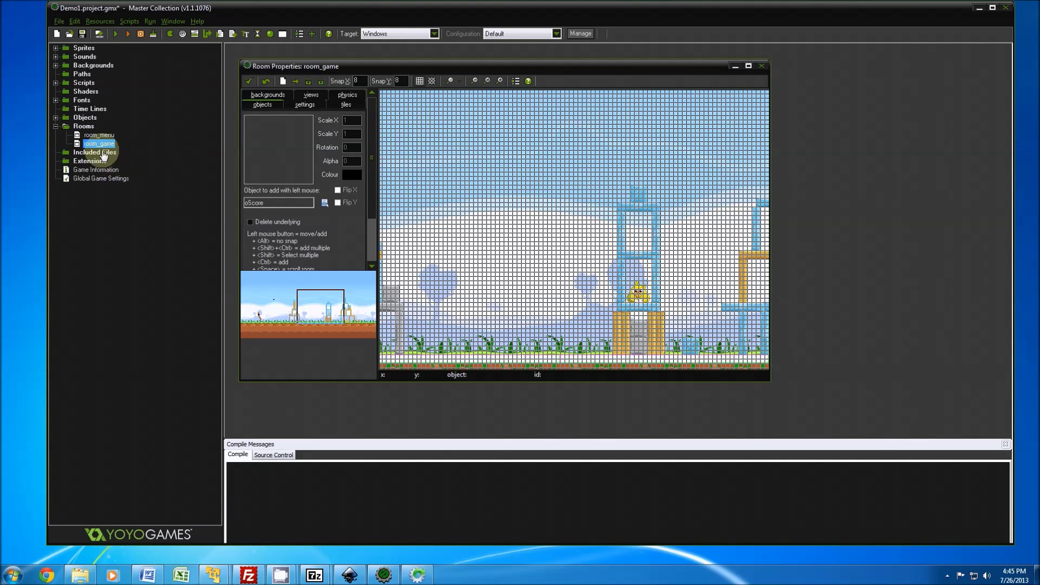
Step: Browse room_game's settings, backgrounds, views, tiles and physics tabs, then close the room
left_click(299, 103)
left_click(285, 95)
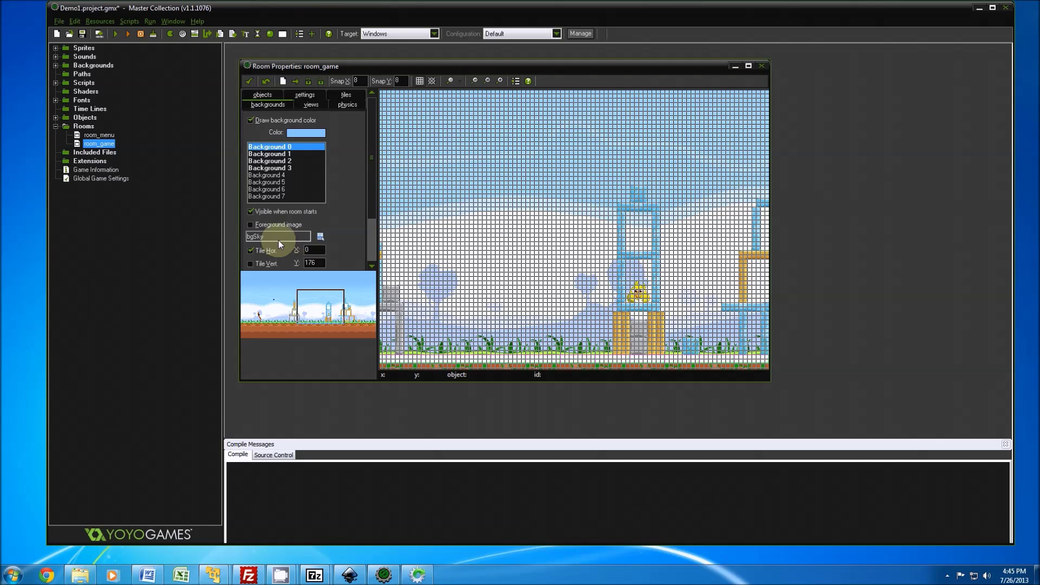
left_click(299, 102)
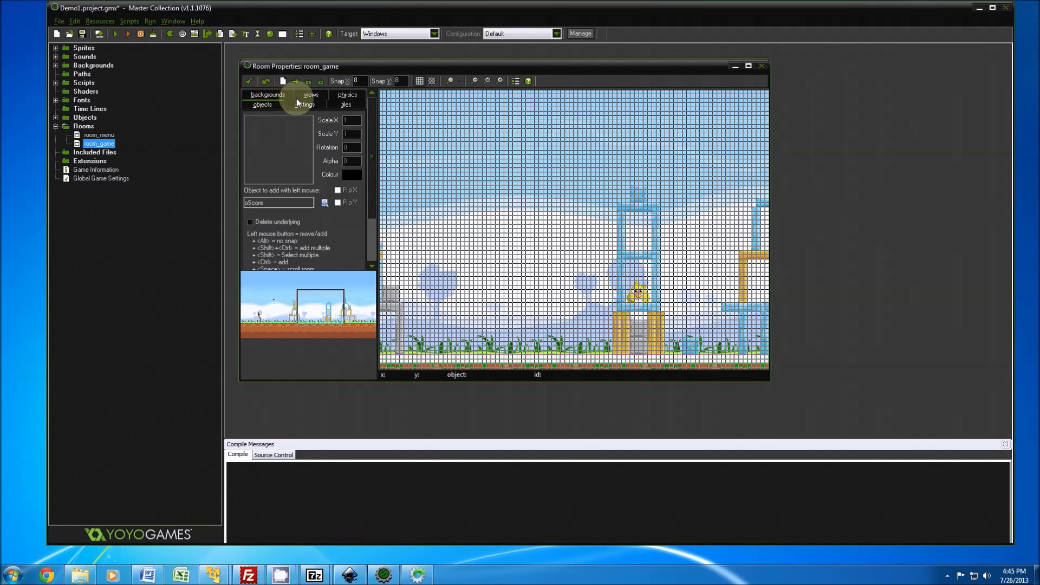
left_click(305, 96)
left_click(336, 103)
left_click(340, 93)
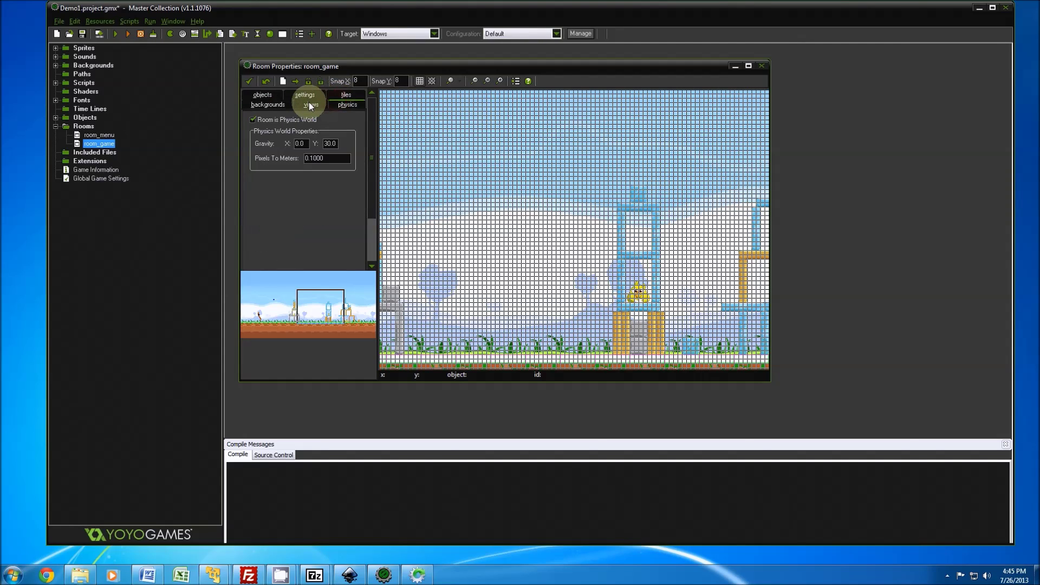
left_click(309, 103)
left_click(268, 103)
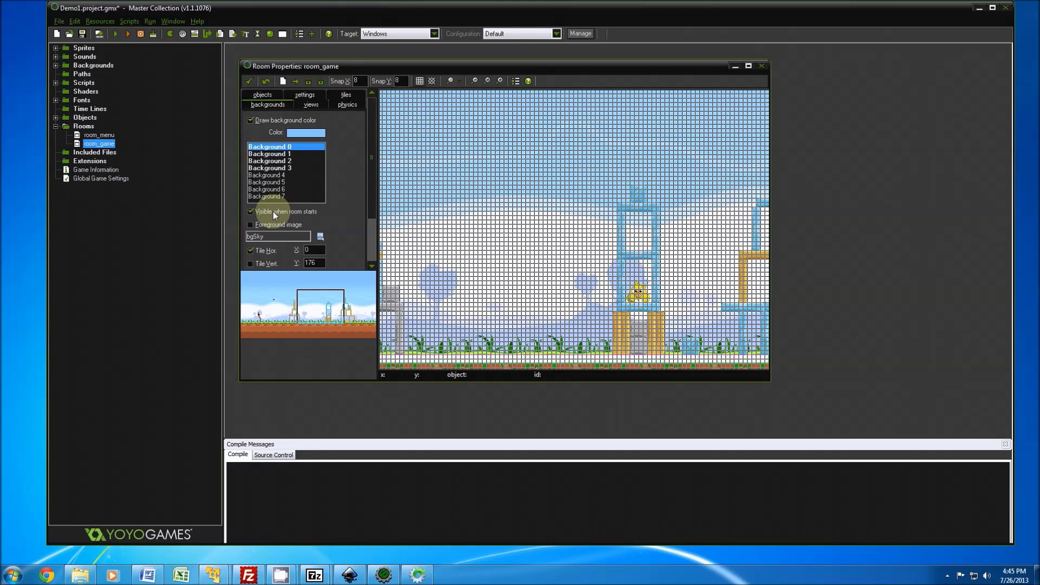
left_click(764, 66)
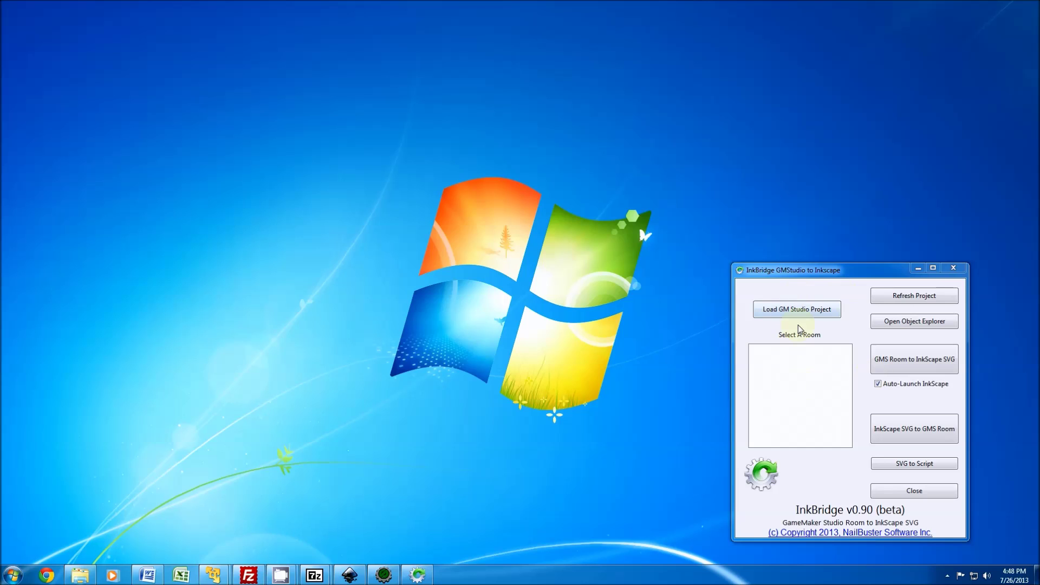
Step: Load Demo1.project.gmx into InkBridge and convert room_game to an Inkscape SVG
left_click(779, 314)
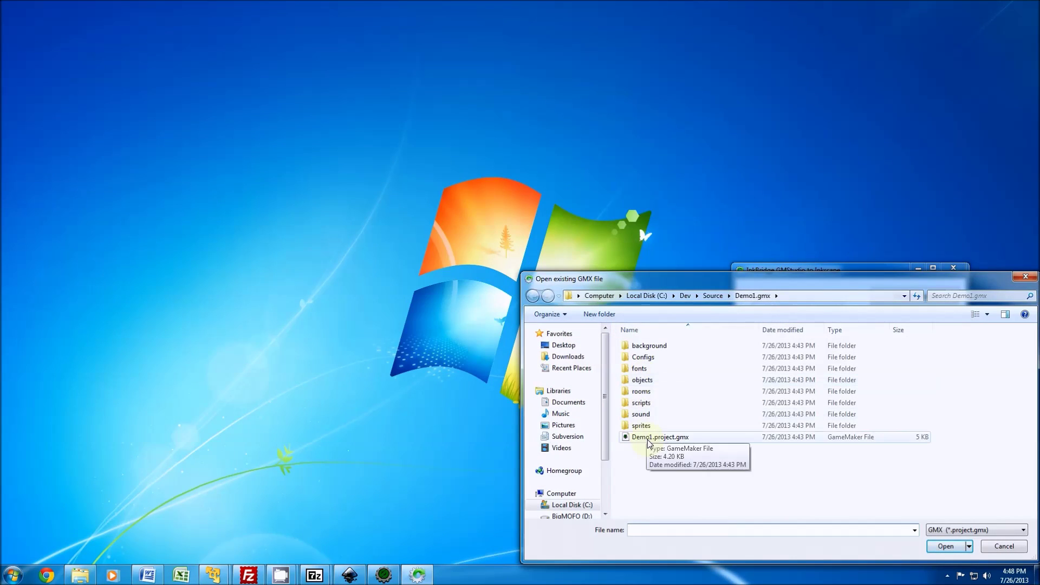
double_click(648, 438)
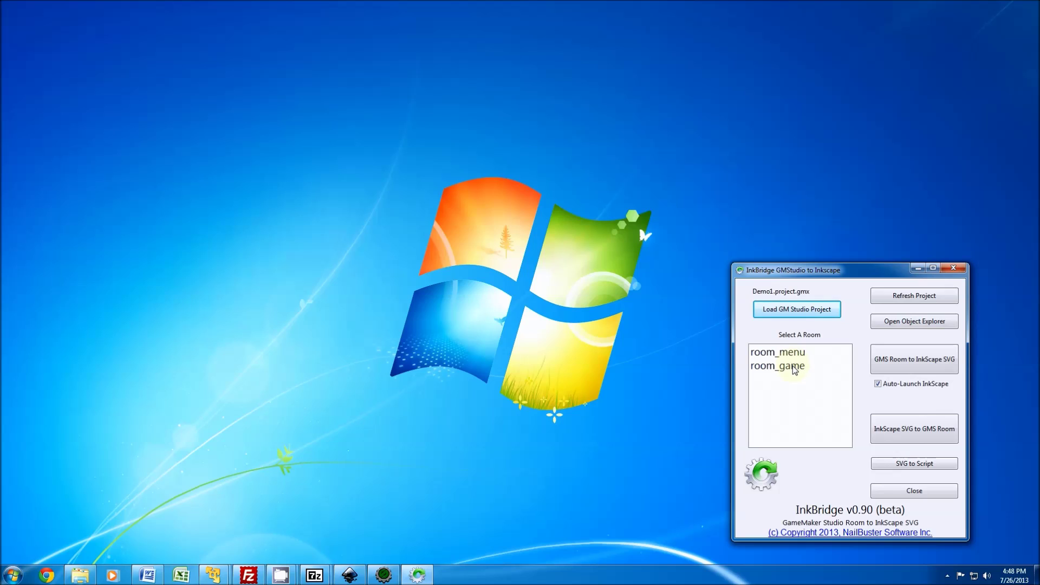
left_click(793, 367)
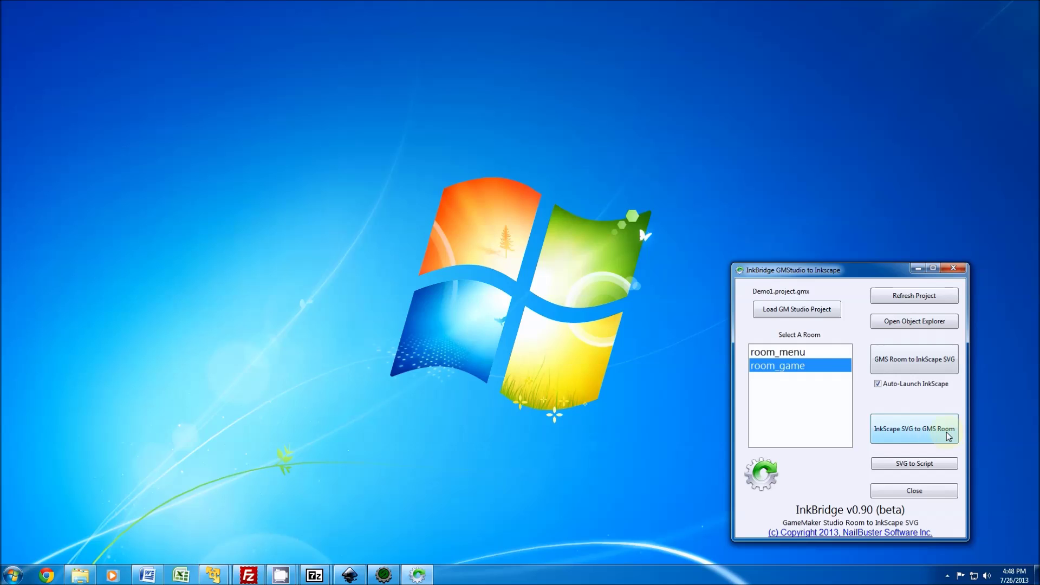
left_click(904, 364)
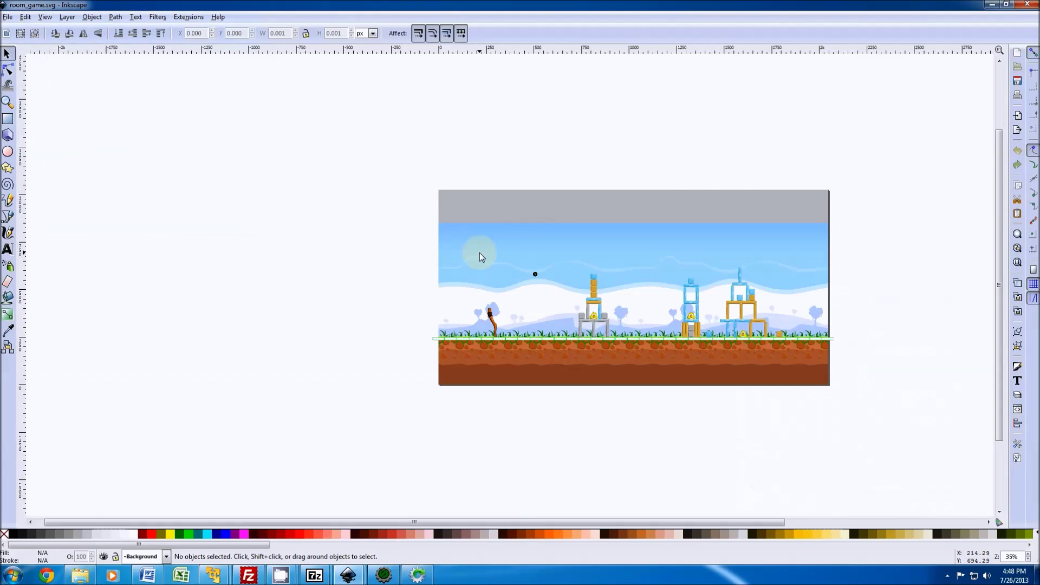
Step: Zoom in and select the glass pillar and flat glass block of the middle tower
scroll(688, 303, "up", 2)
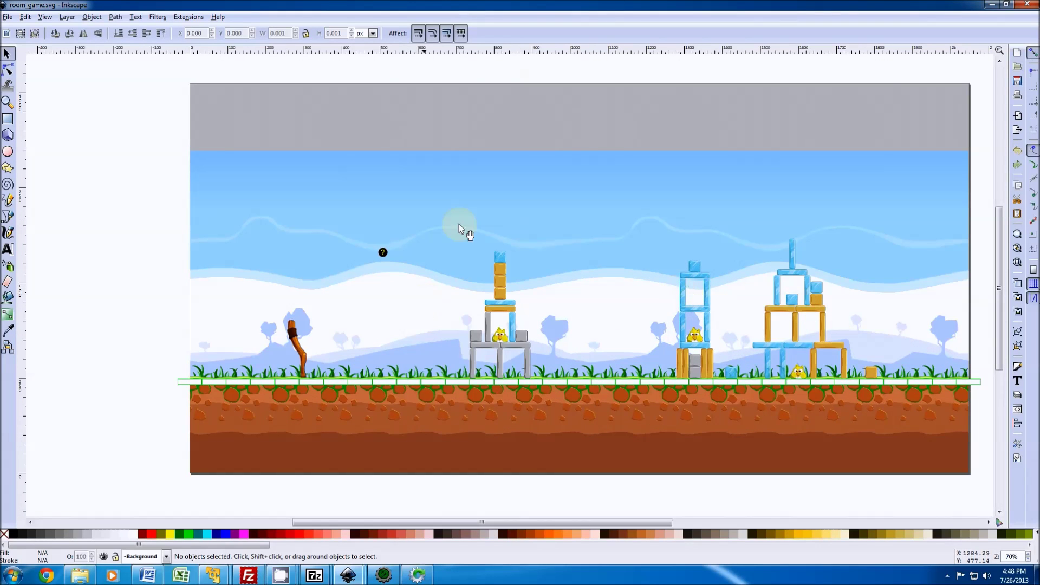
left_click(684, 293)
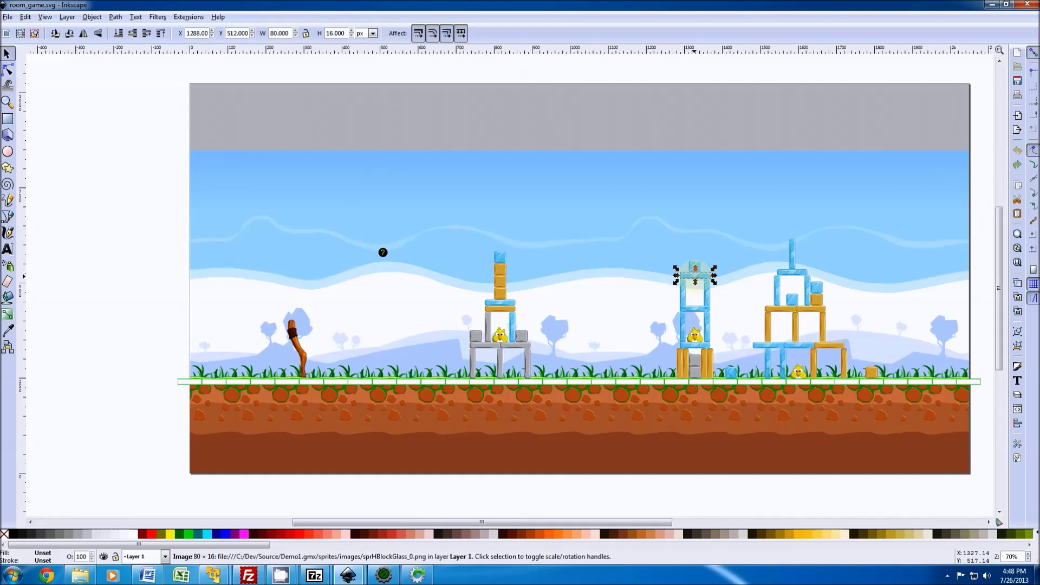
left_click(695, 276)
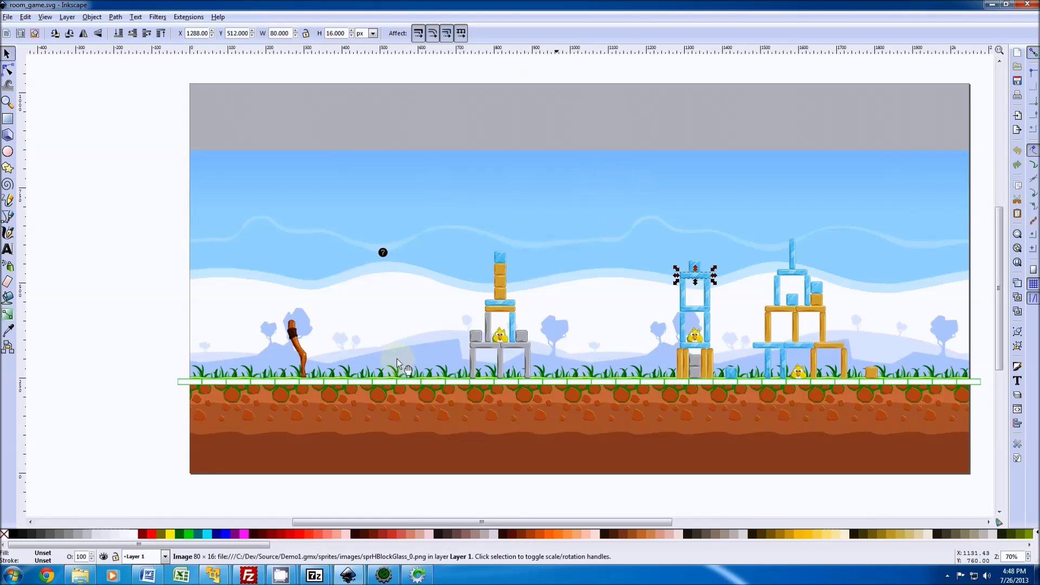
Step: Make Background the current layer, lock it, and leave it hidden
left_click(163, 559)
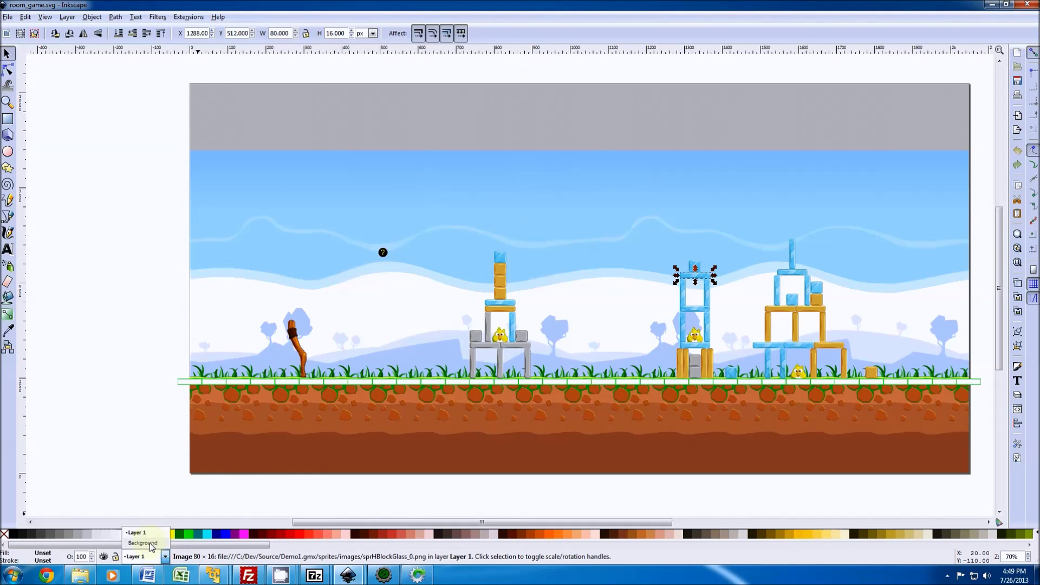
left_click(143, 543)
left_click(116, 557)
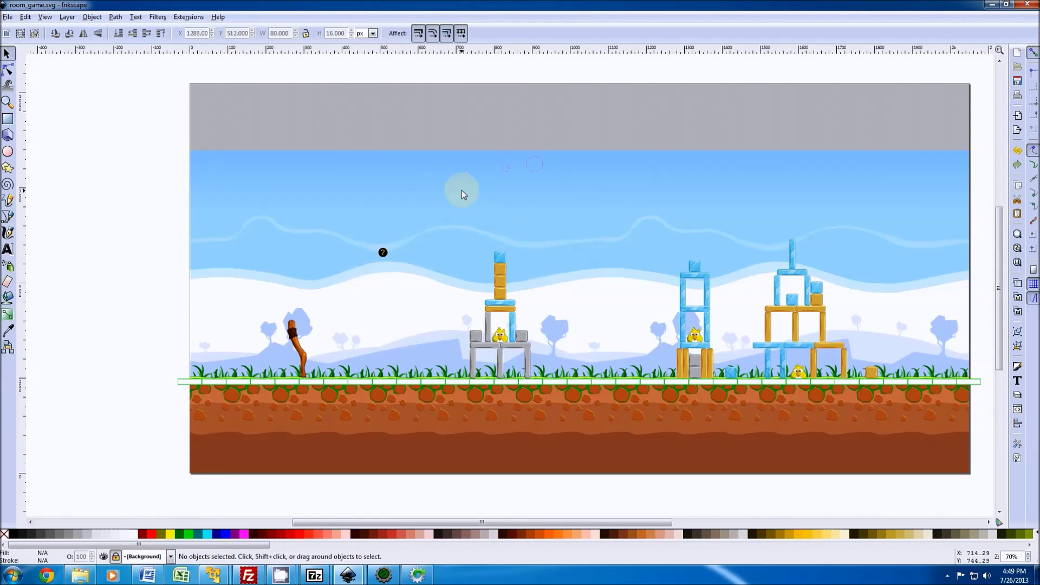
left_click(104, 557)
left_click(104, 558)
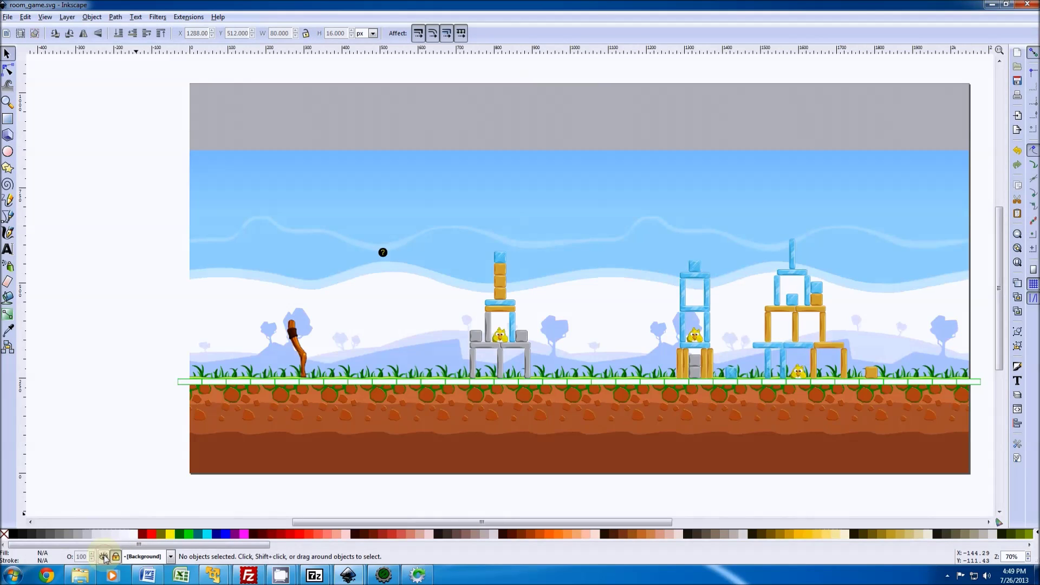
left_click(103, 557)
left_click(104, 557)
left_click(103, 557)
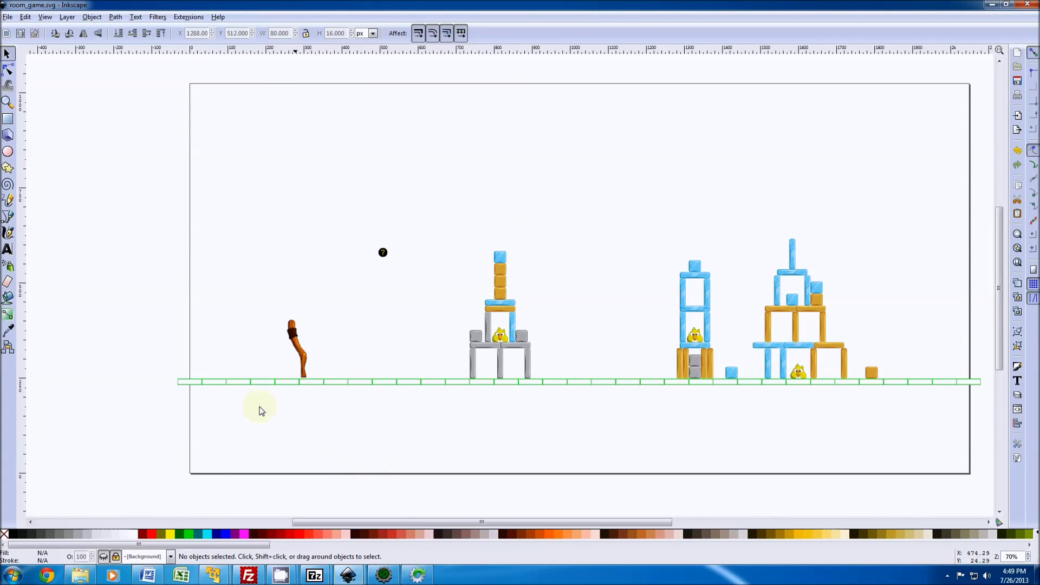
Step: Select all 33 ground tile images and group them
left_click(164, 369)
left_click_drag(215, 393, 484, 400)
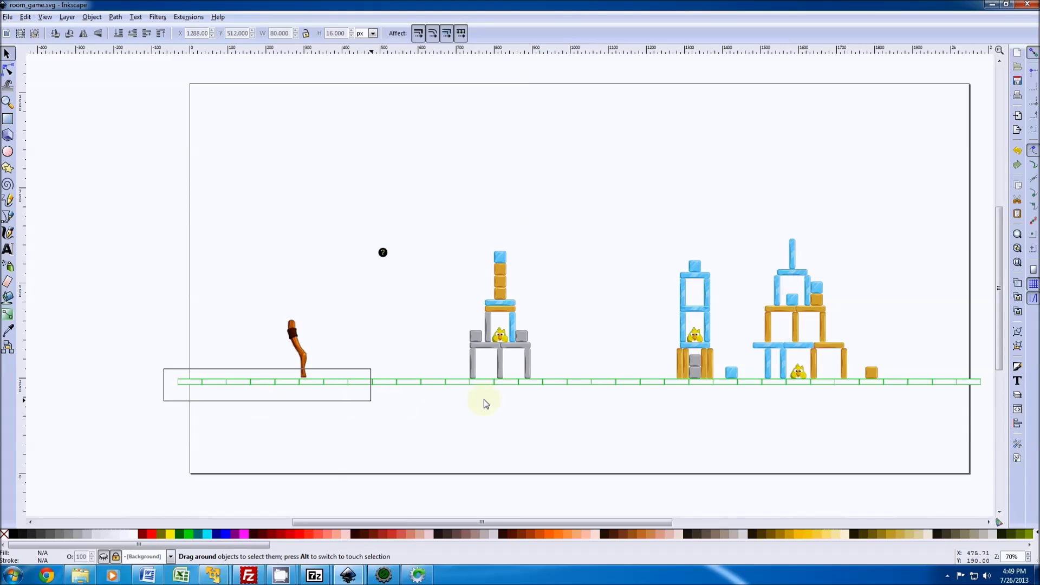
left_click_drag(816, 409, 988, 399)
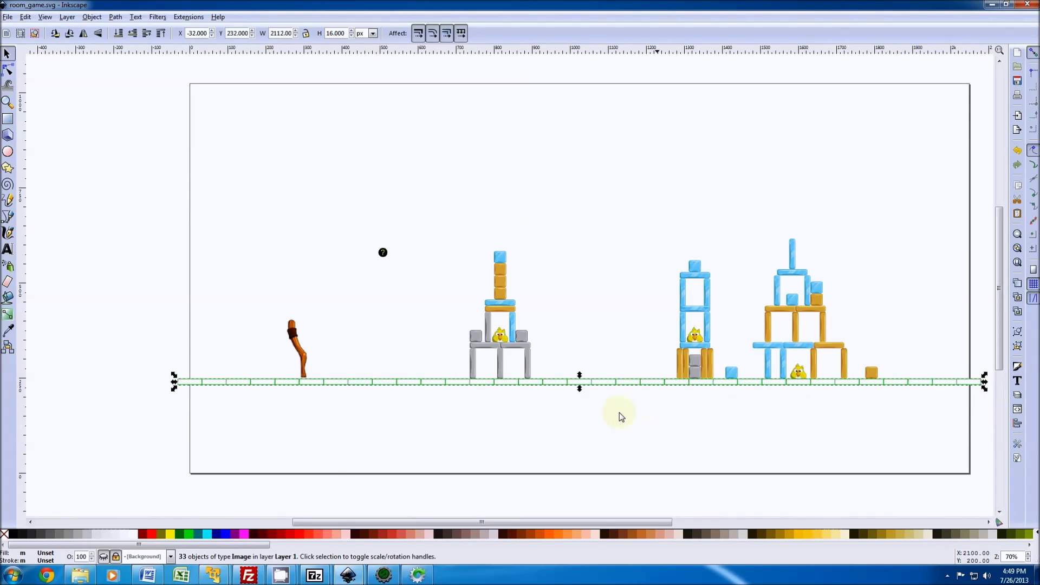
left_click(1019, 331)
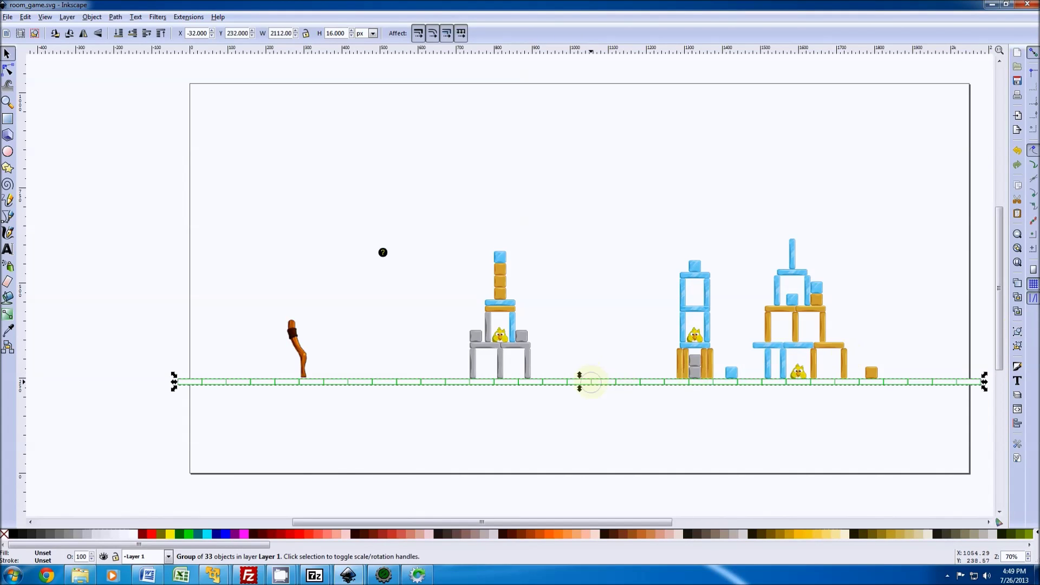
Step: Lock the ground group through Object Properties, then close the dialog
right_click(592, 382)
left_click(622, 296)
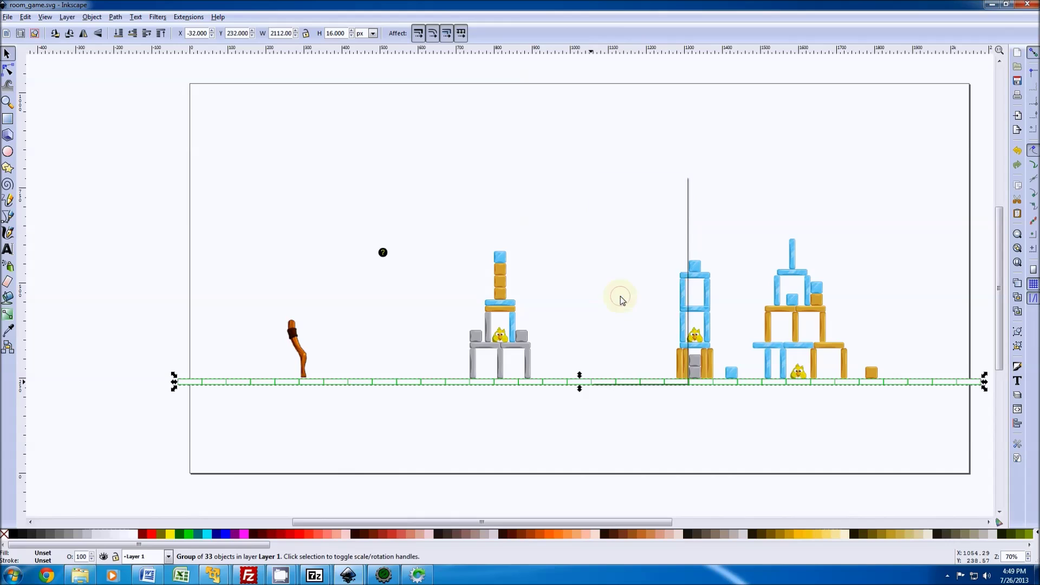
left_click(746, 420)
left_click(836, 175)
left_click(846, 157)
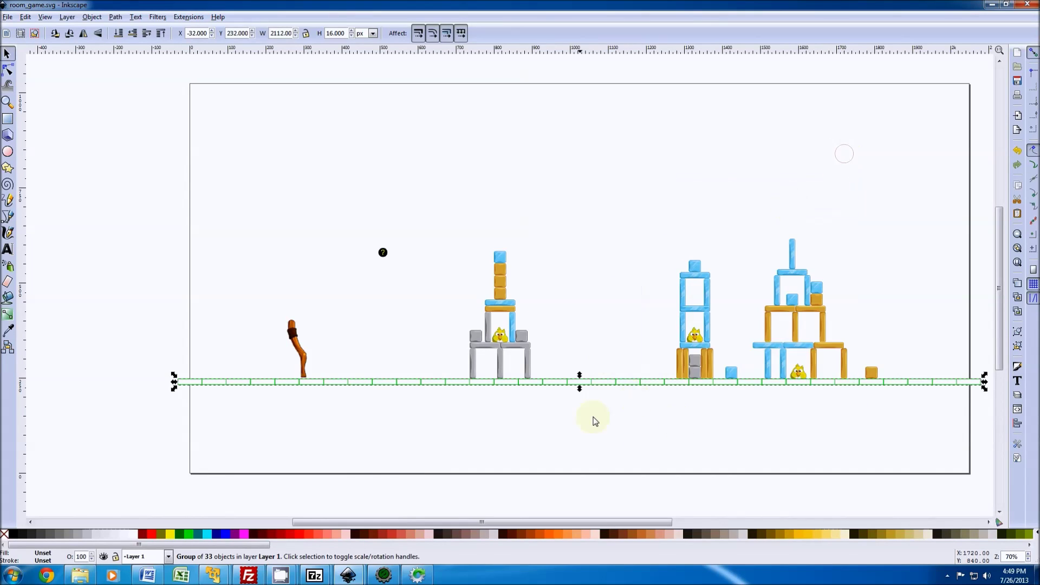
left_click(597, 440)
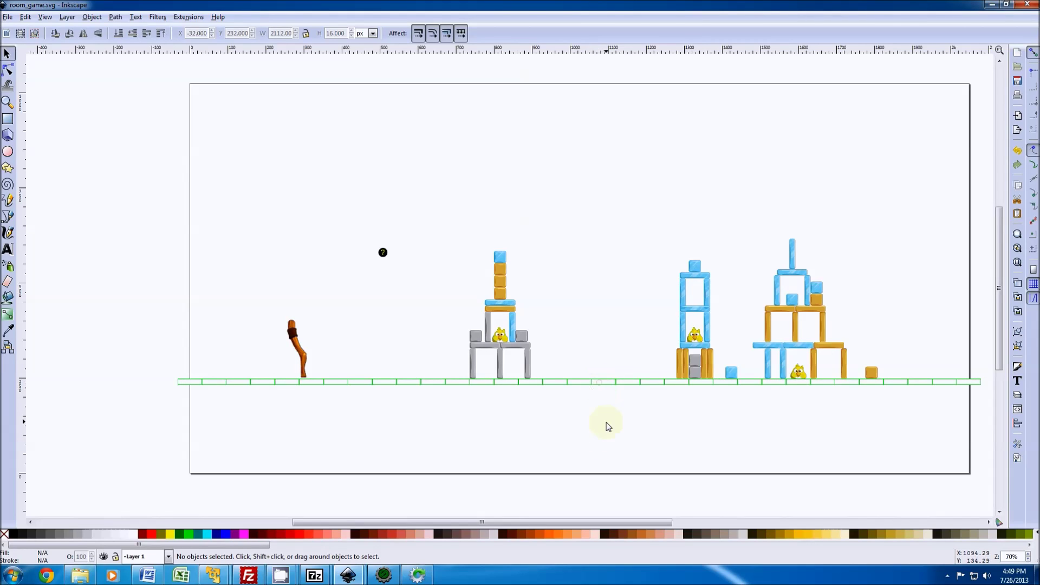
left_click(607, 422)
Step: Move the grey block onto the ground and enlarge it to about 59 by 49
left_click_drag(522, 334, 572, 373)
left_click_drag(475, 334, 444, 349)
left_click(437, 366)
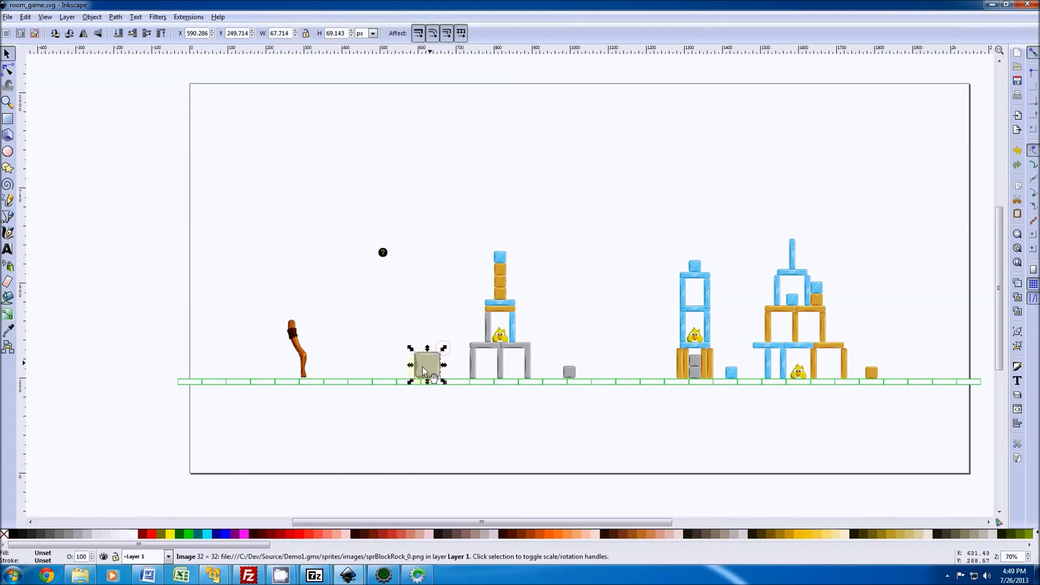
left_click(566, 372)
left_click_drag(560, 367, 549, 356)
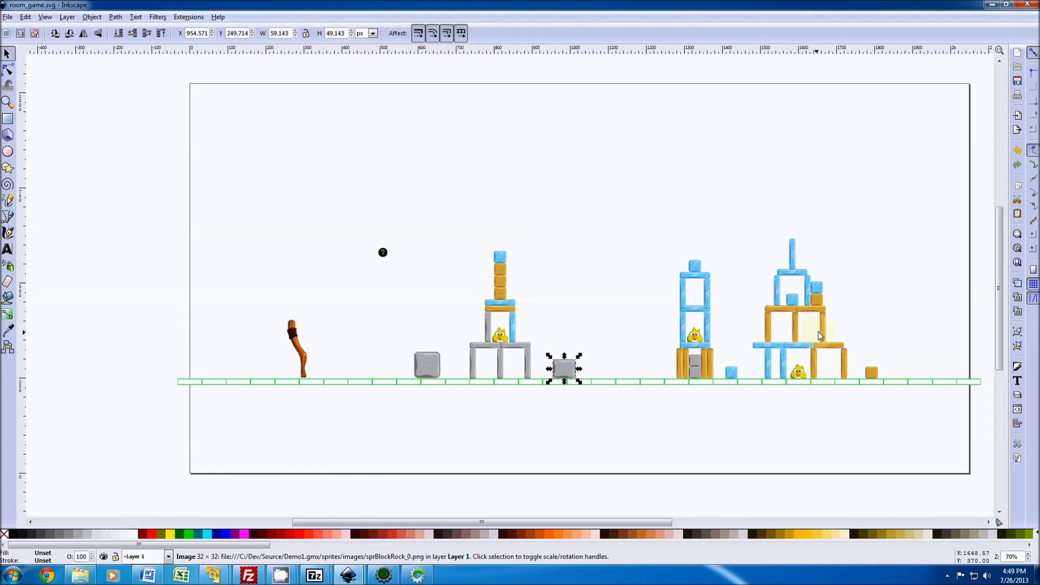
Step: Tilt the right tower's wooden plank about 31 degrees and shift it beside the right pillar
scroll(820, 336, "up", 2)
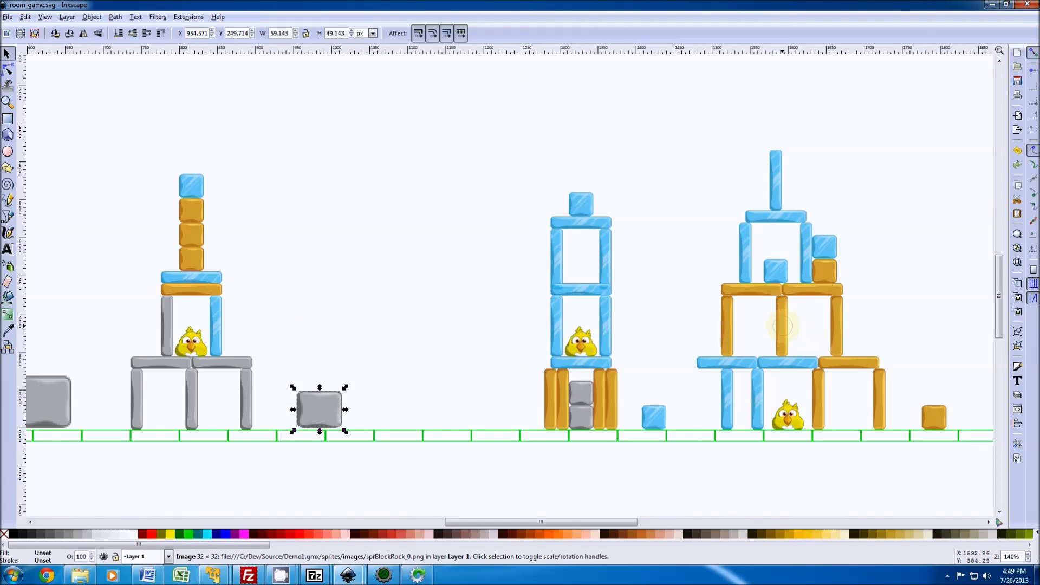
left_click(784, 339)
left_click_drag(792, 360, 773, 368)
left_click_drag(785, 327, 820, 325)
Step: Duplicate an upright wooden plank and place the copy in the upper frame
left_click(817, 401)
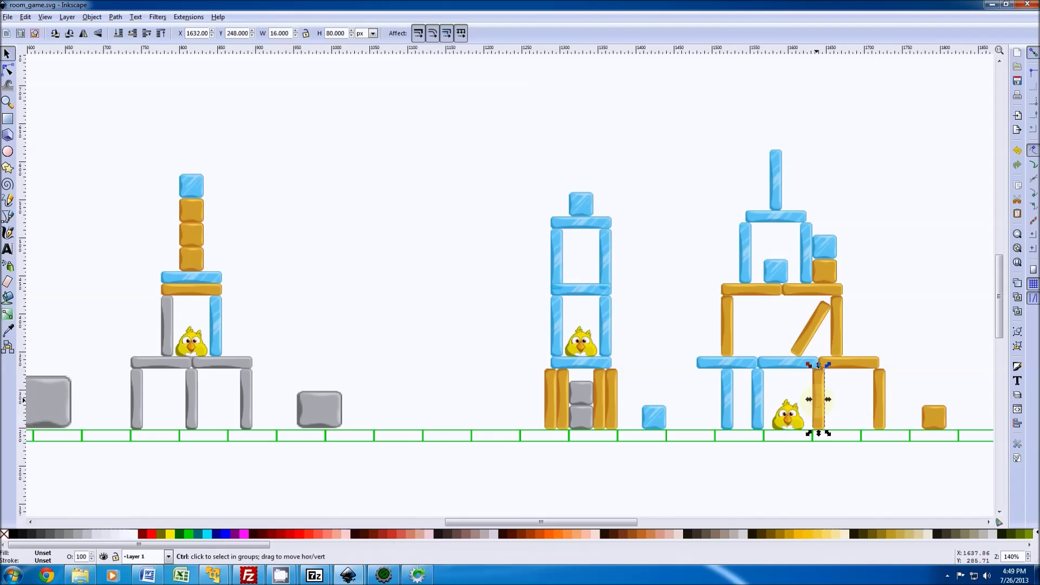
key("ctrl+d")
left_click_drag(817, 403, 772, 324)
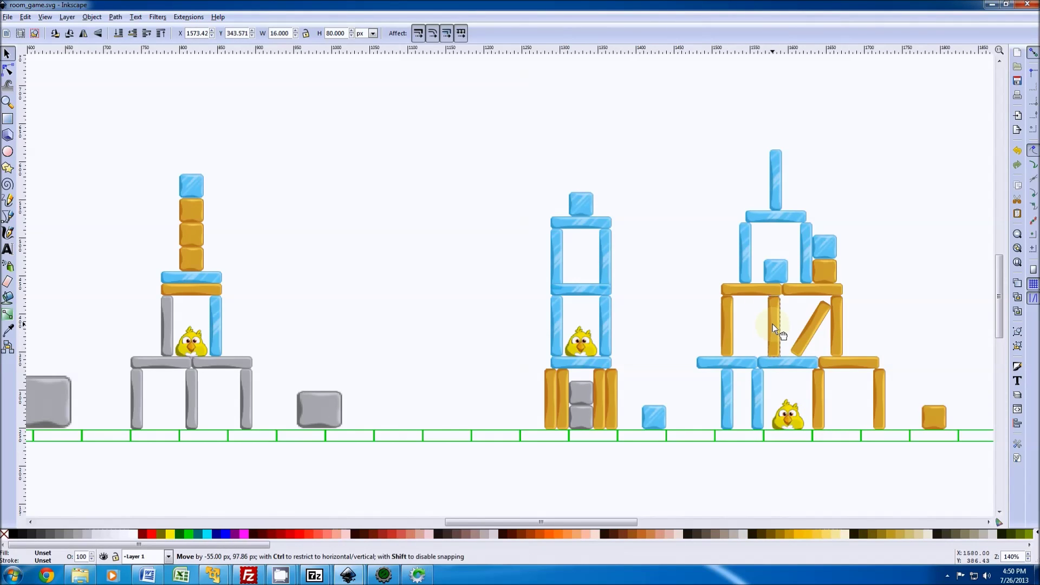
left_click_drag(773, 324, 773, 323)
Step: Move a copy of the bird onto the top of the middle tower
left_click(600, 358)
left_click_drag(589, 350, 597, 356)
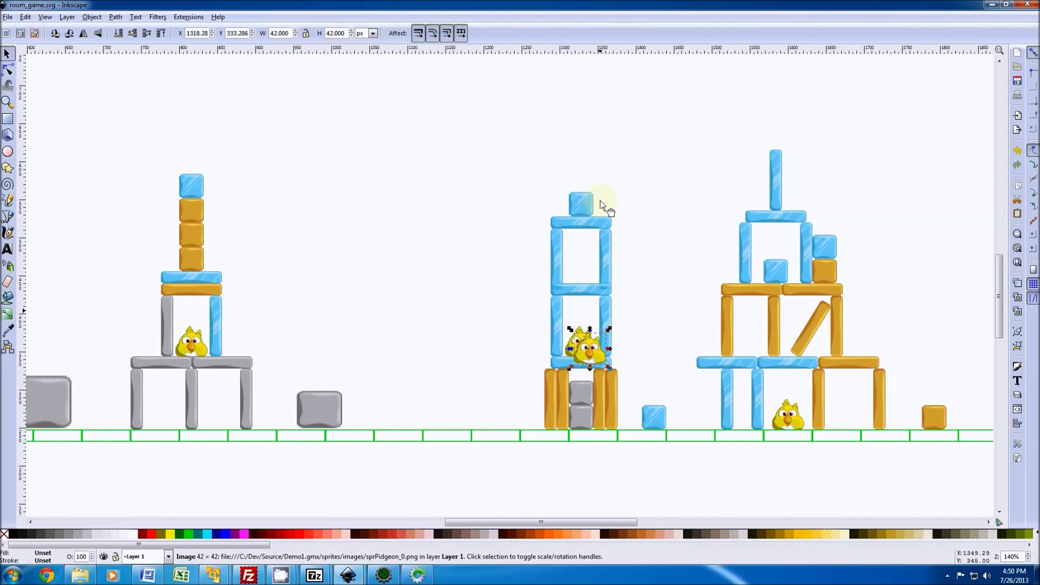
left_click_drag(601, 201, 592, 184)
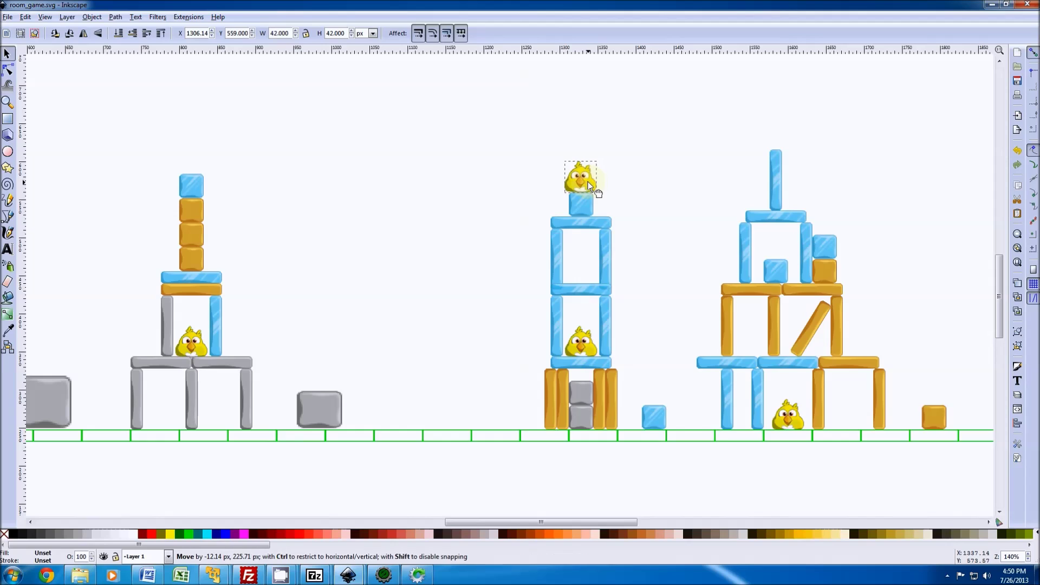
left_click(556, 259)
Step: Group the five glass pieces and paste a copy on the ground before the middle tower
left_click(603, 268, "shift")
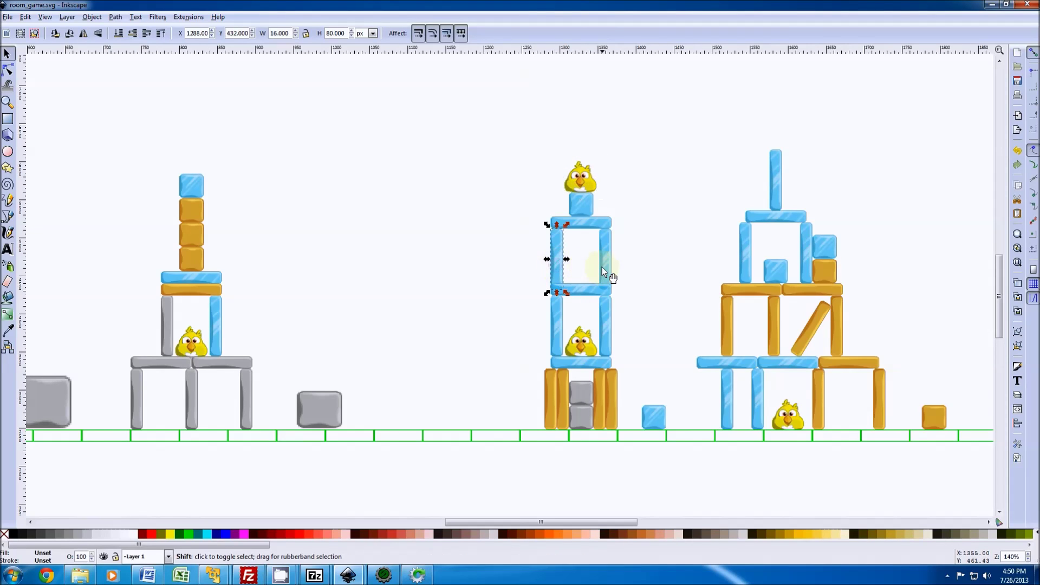
left_click(587, 223, "shift")
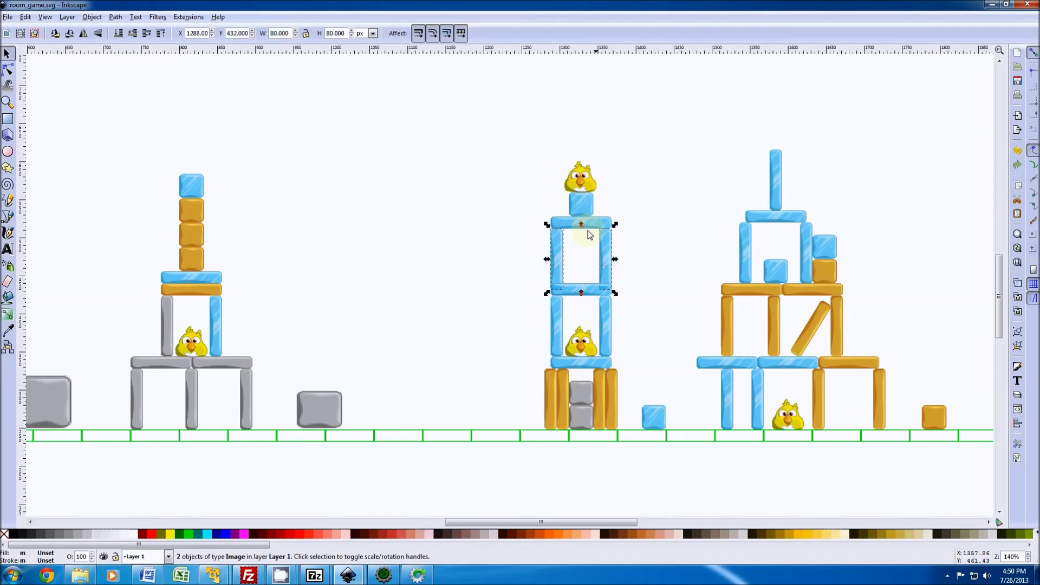
left_click(591, 288, "shift")
left_click(585, 212, "shift")
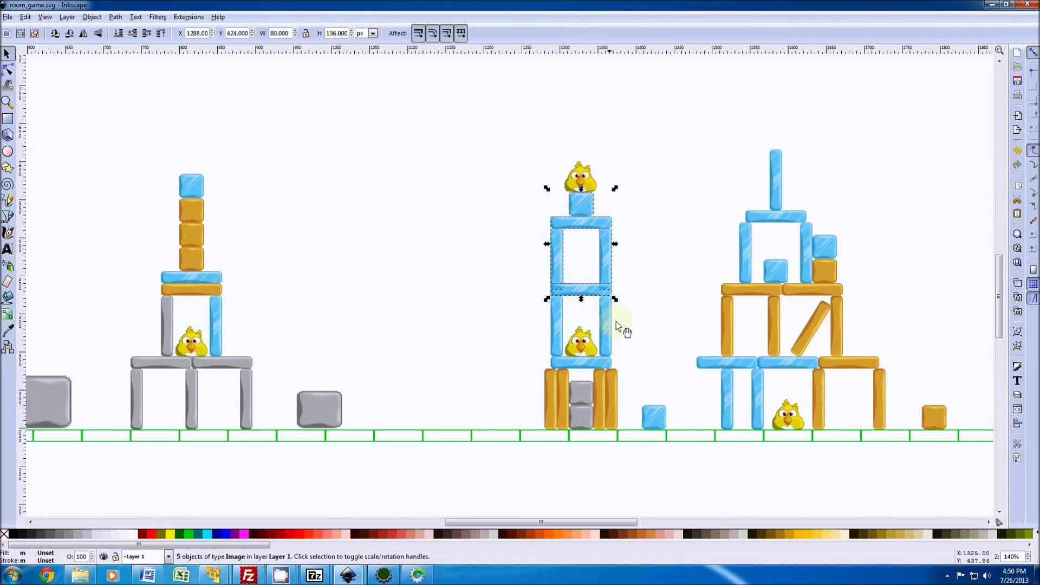
key("ctrl")
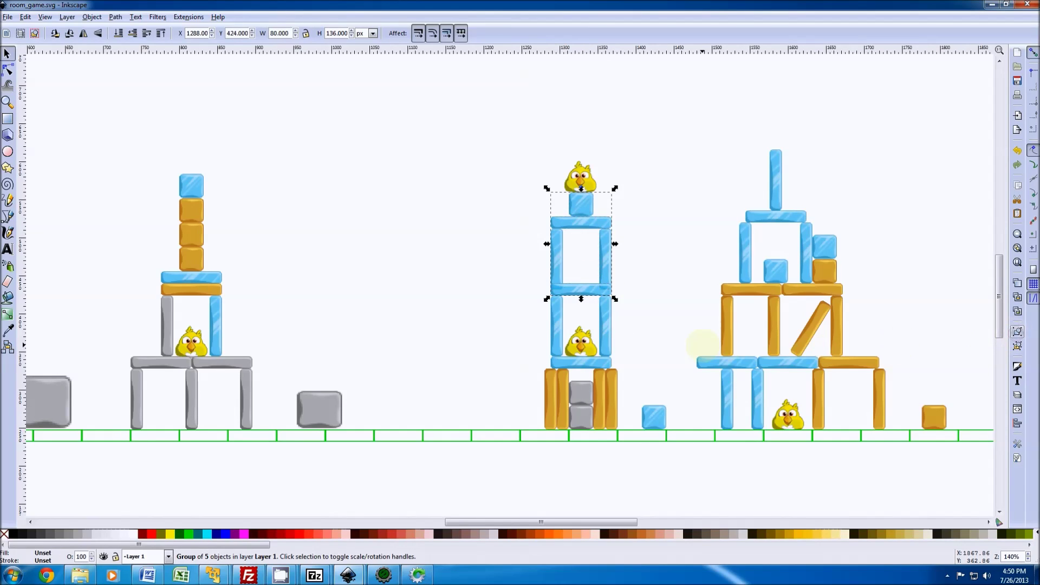
key("ctrl+v")
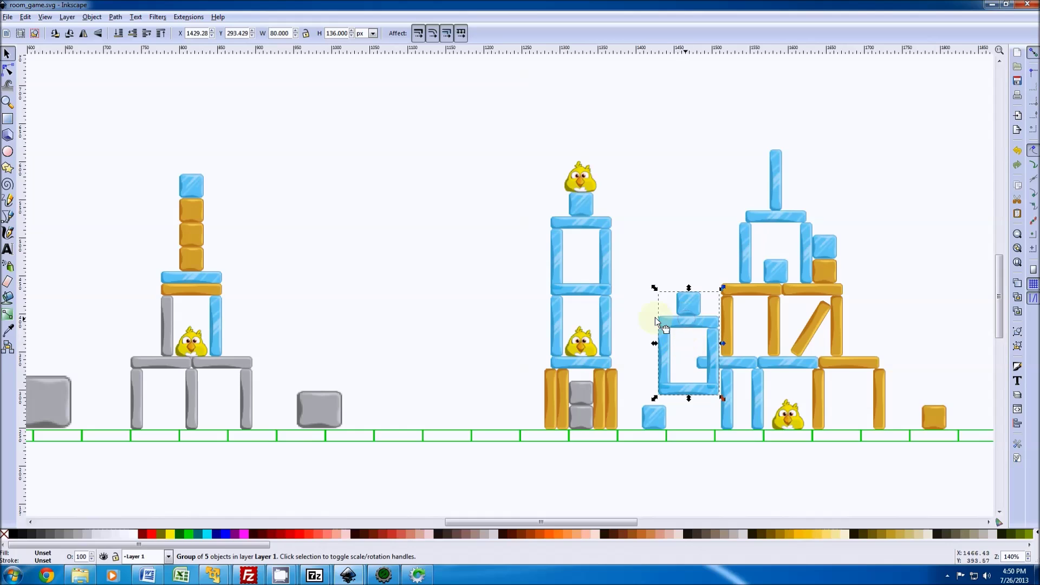
left_click_drag(657, 320, 420, 350)
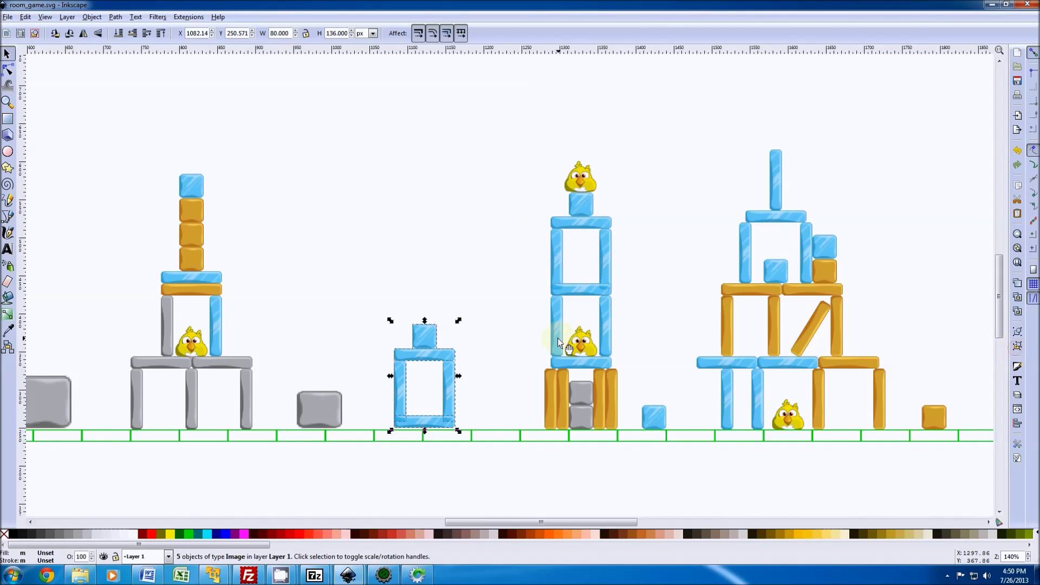
Step: Select the individual glass bars inside the copied frame
left_click(433, 361)
left_click(432, 357)
key("Tab")
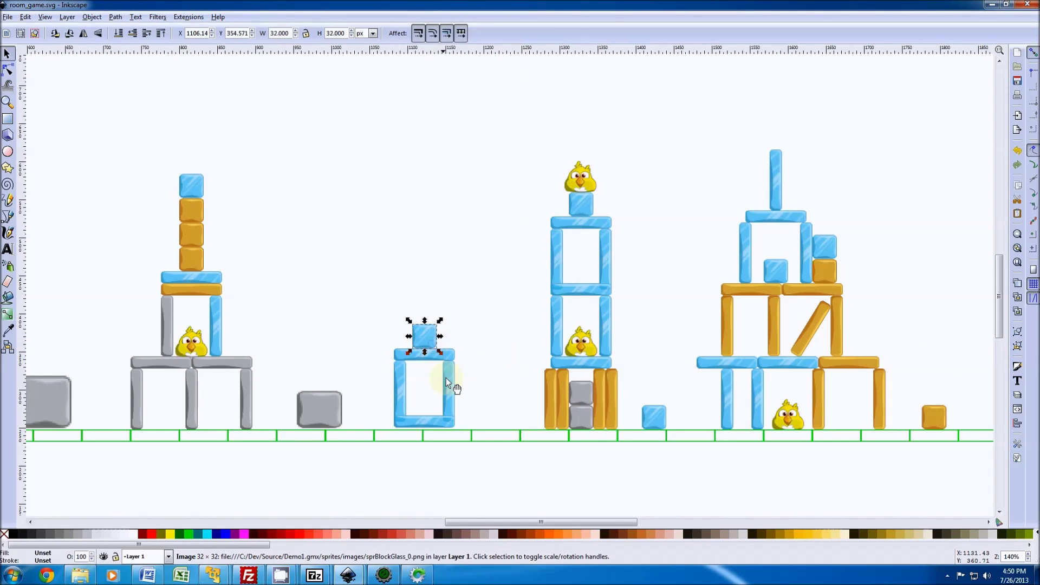
left_click(445, 378)
left_click(408, 385)
key("Tab")
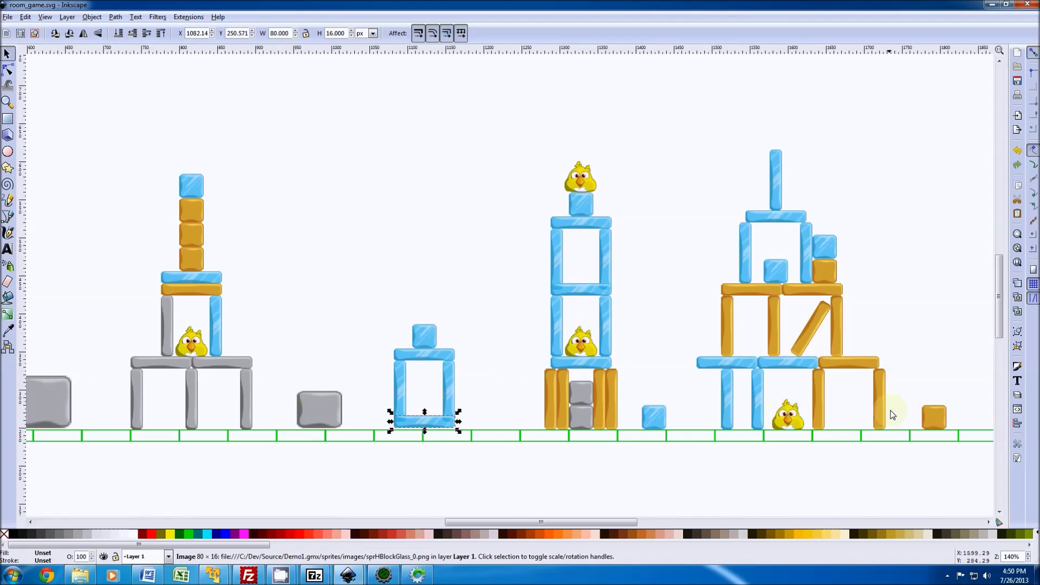
Step: Save the level SVG and export it into room_game via InkBridge, confirming the backup message
left_click(7, 16)
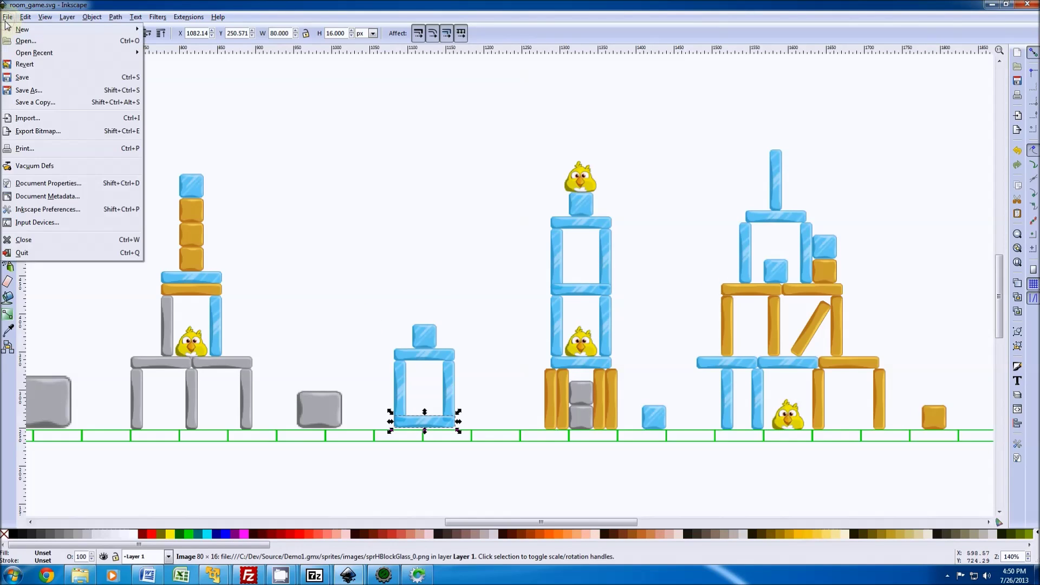
left_click(22, 78)
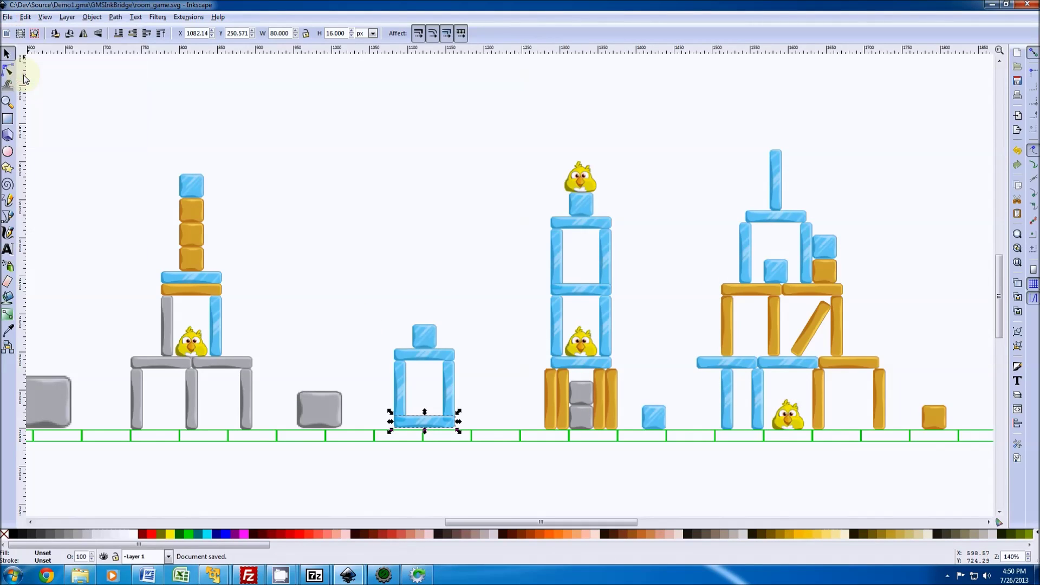
left_click(417, 575)
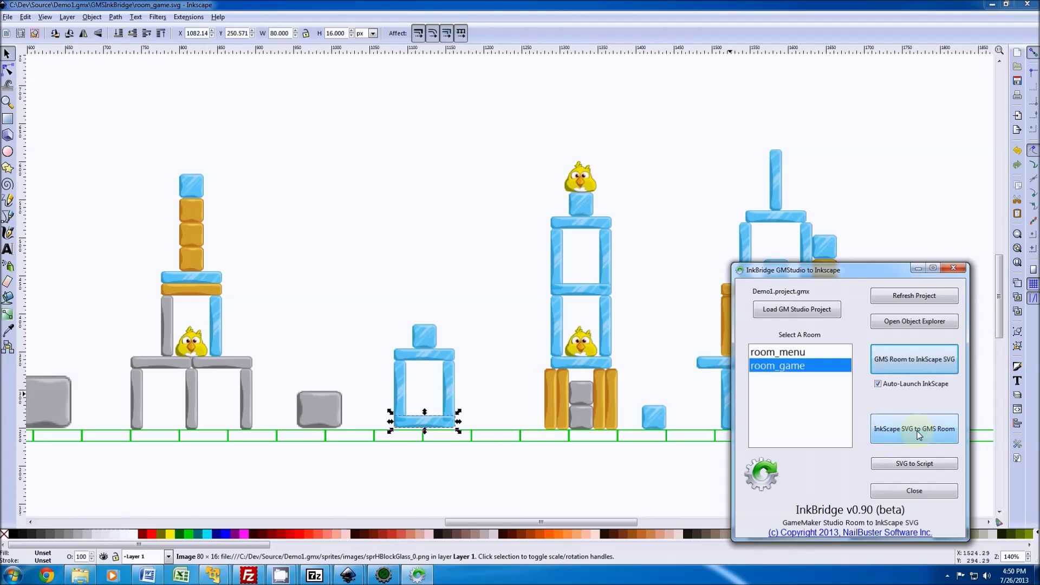
left_click(884, 439)
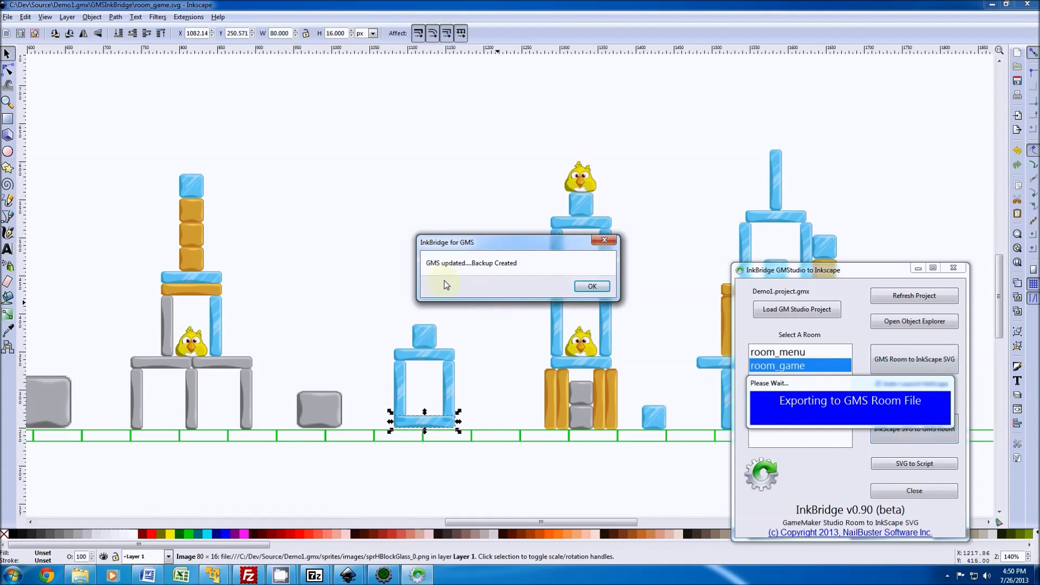
left_click(590, 287)
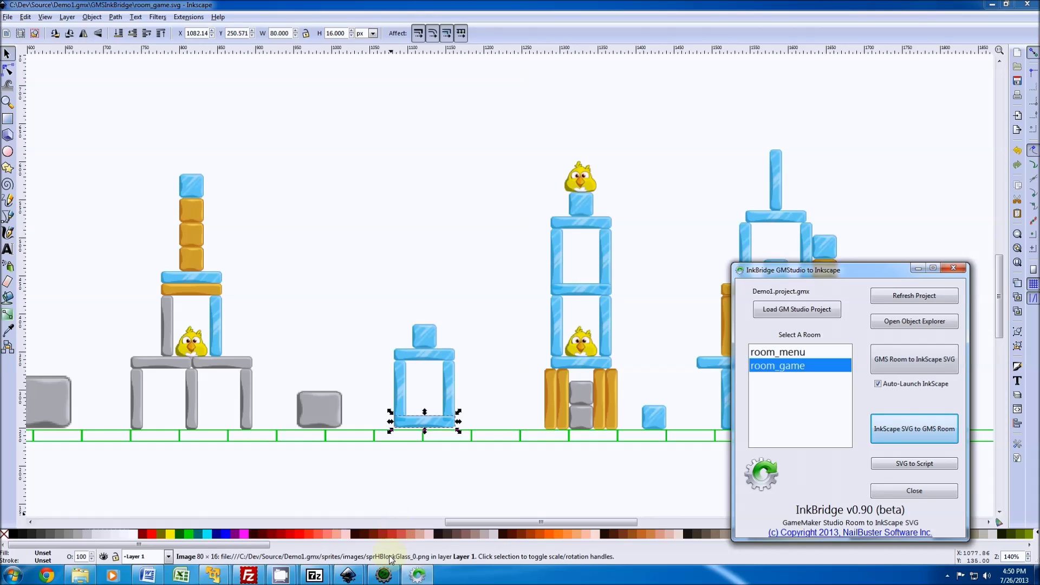
Step: Open room_game in GameMaker to check the imported towers, then close it
mouse_move(385, 575)
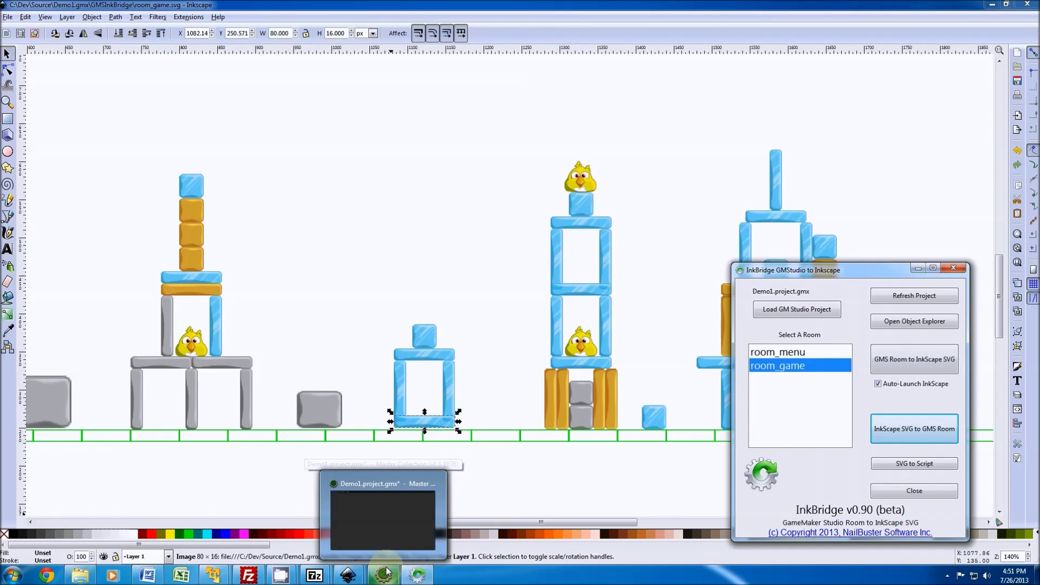
left_click(384, 576)
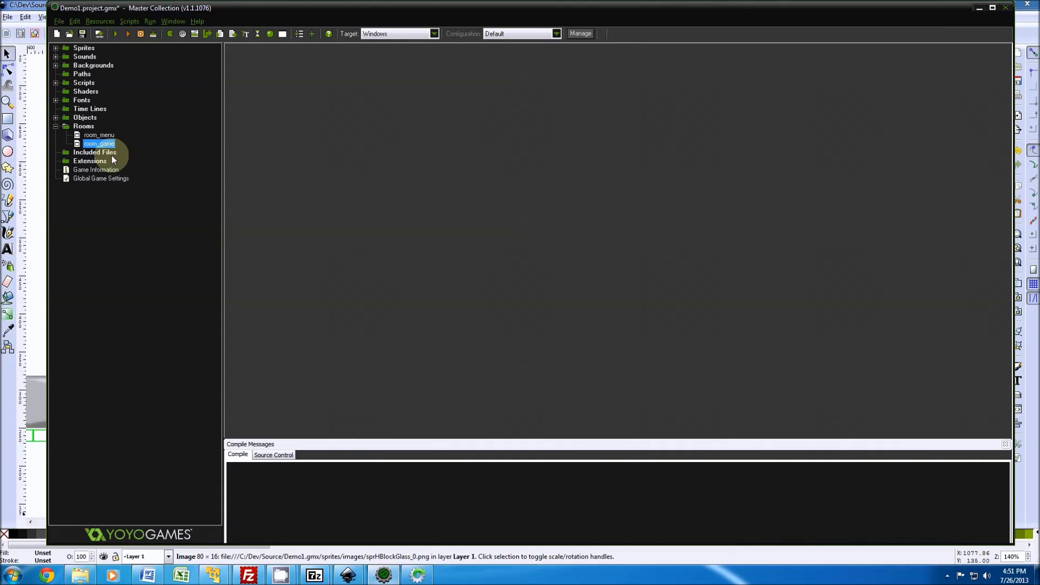
double_click(100, 145)
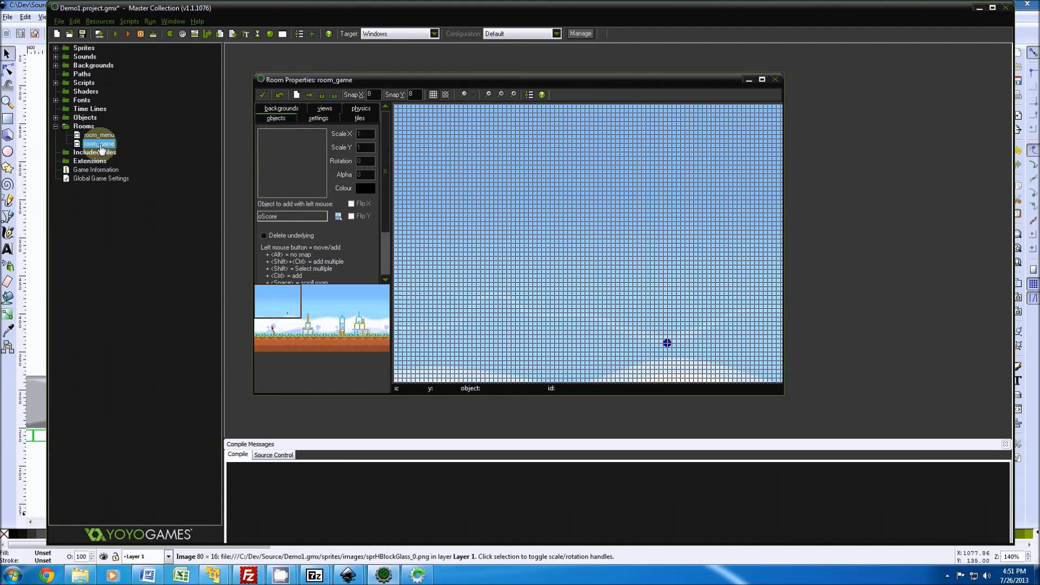
left_click_drag(287, 325, 325, 326)
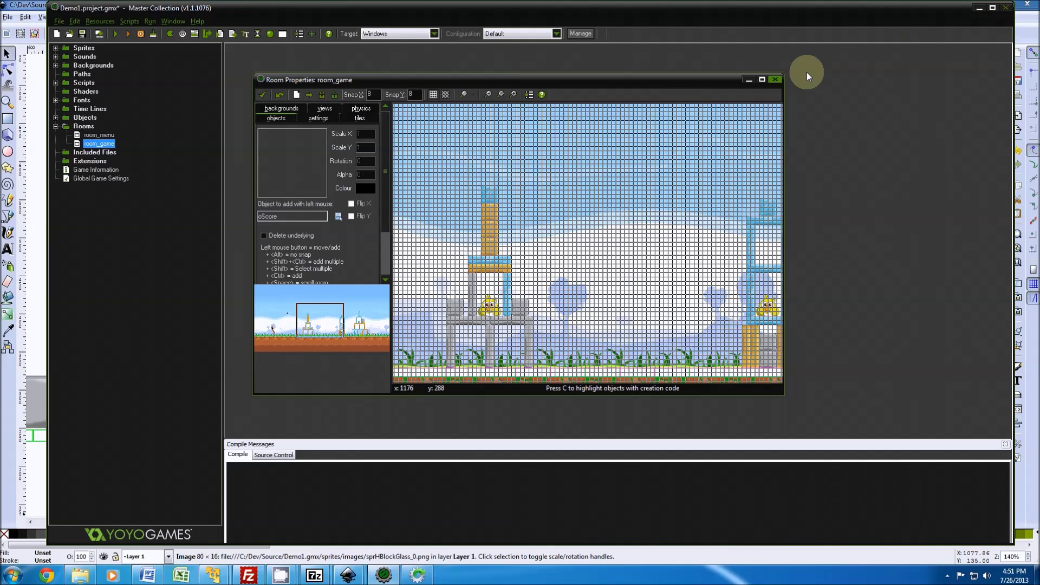
left_click(778, 80)
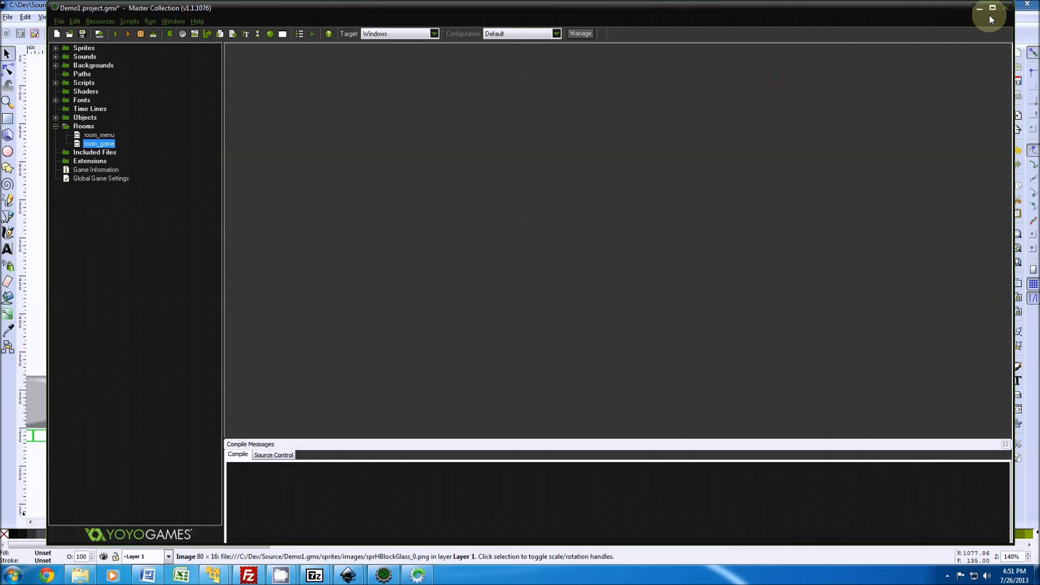
left_click(60, 22)
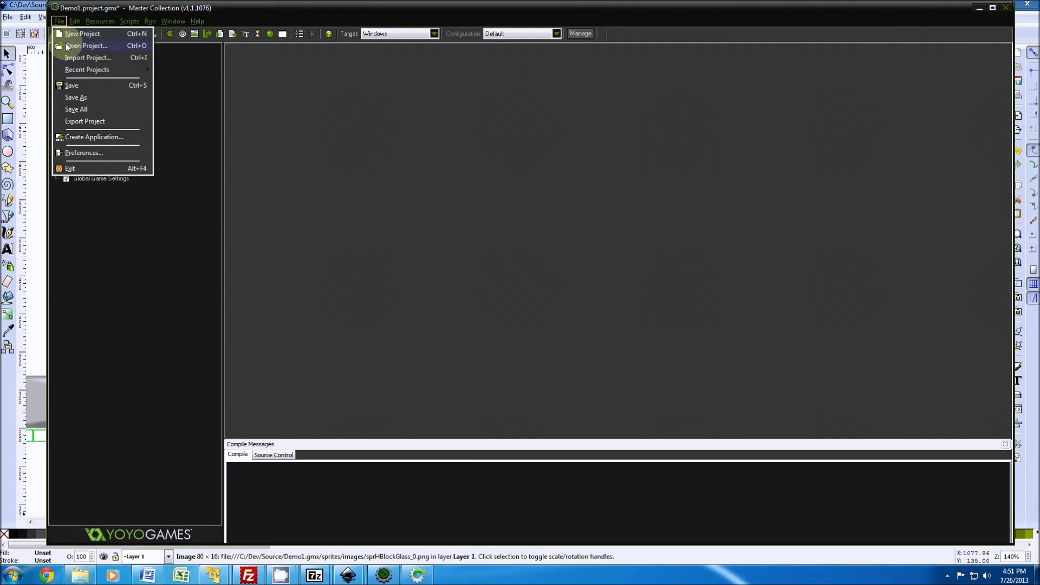
Step: Reload the Demo1 project from disk without saving pending changes
left_click(65, 37)
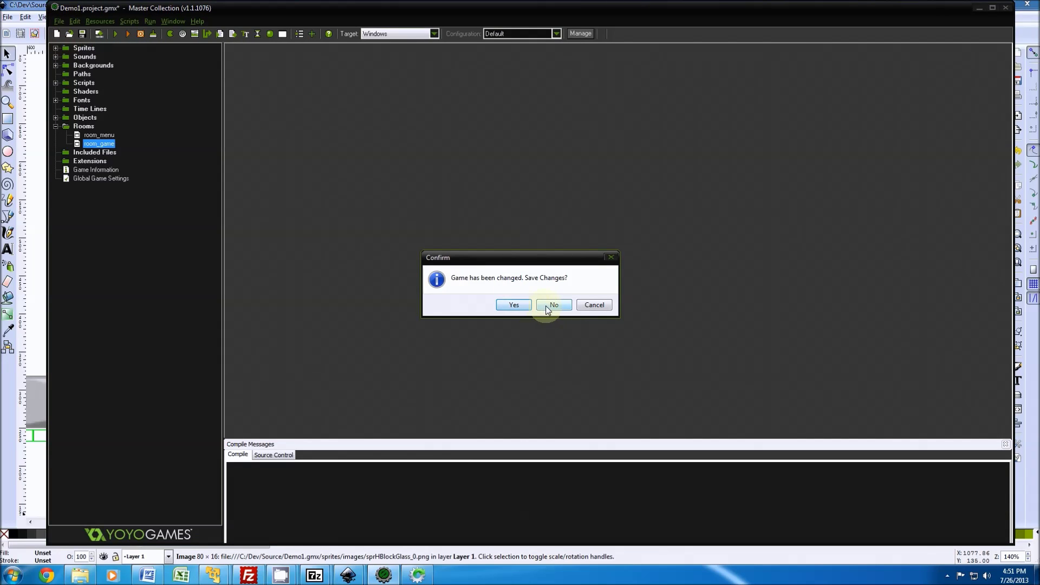
left_click(545, 306)
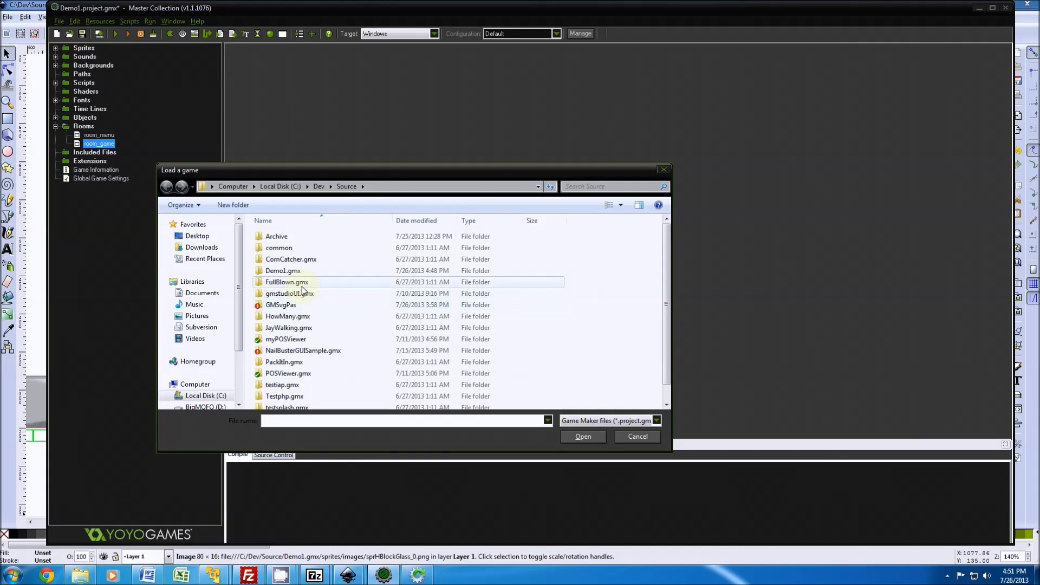
double_click(287, 271)
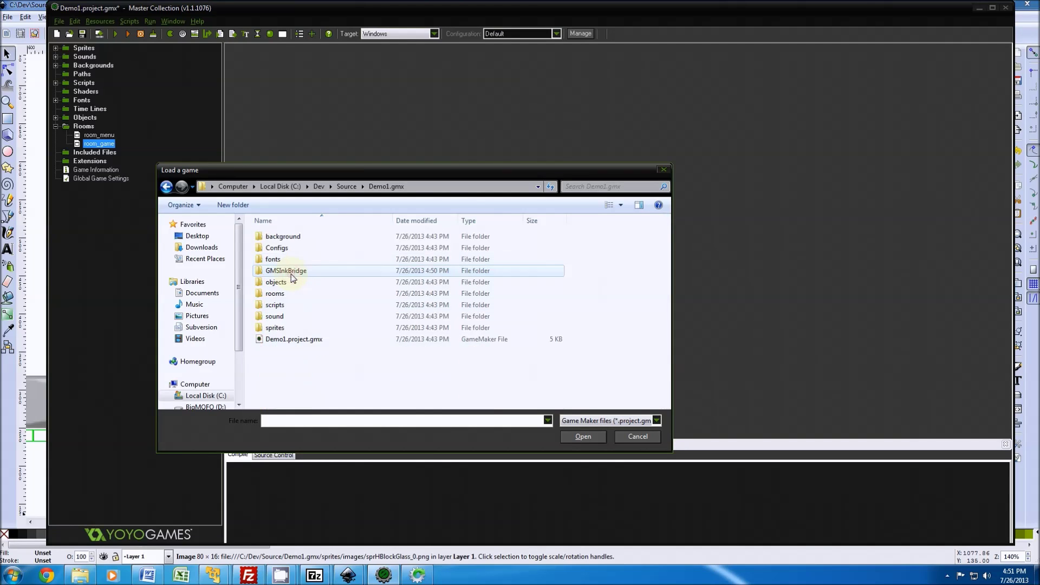
double_click(286, 339)
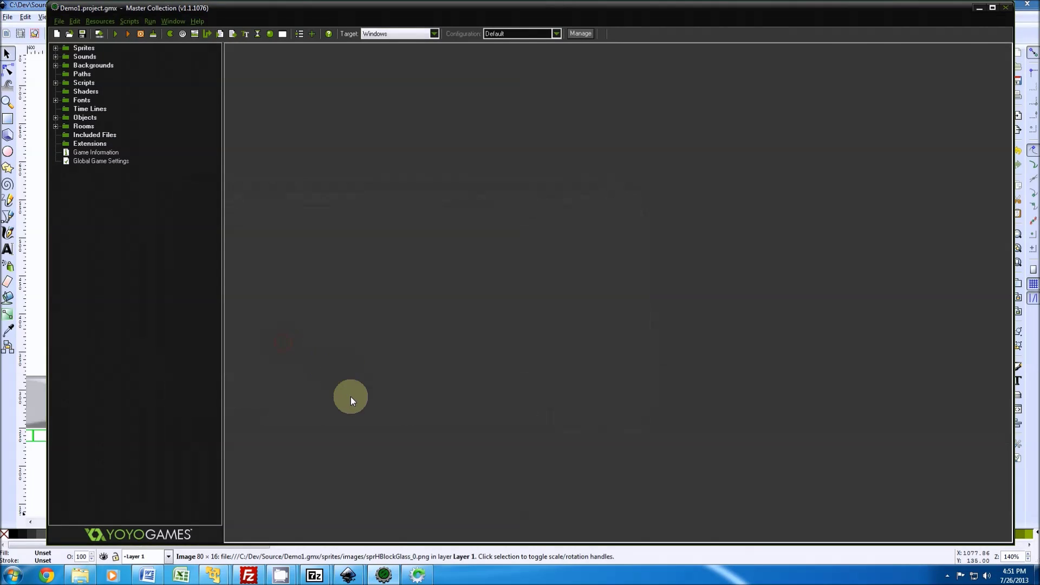
Step: Reopen room_game, pan to the level's structures, and maximize the room editor
double_click(76, 127)
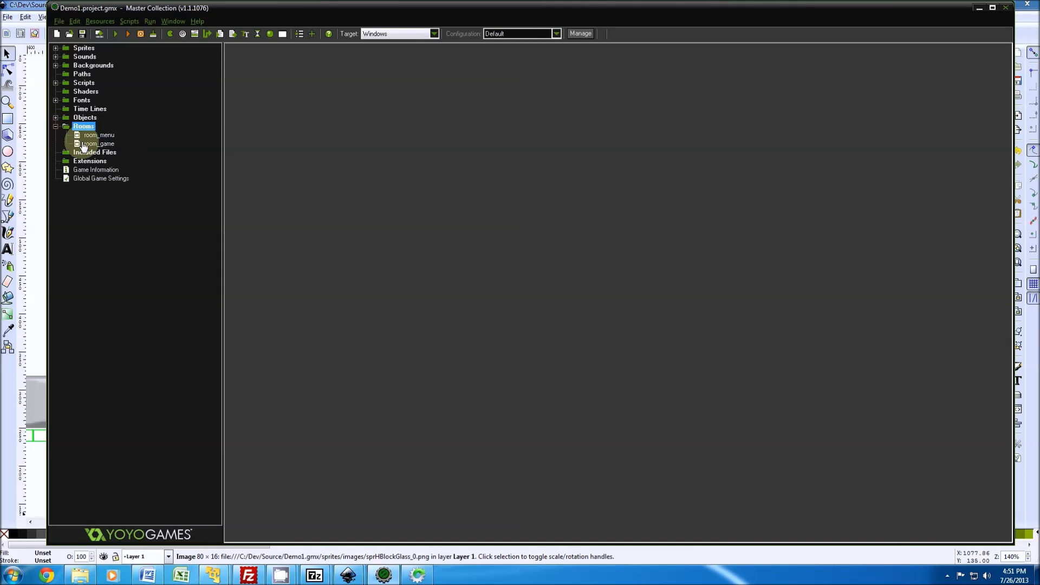
double_click(92, 145)
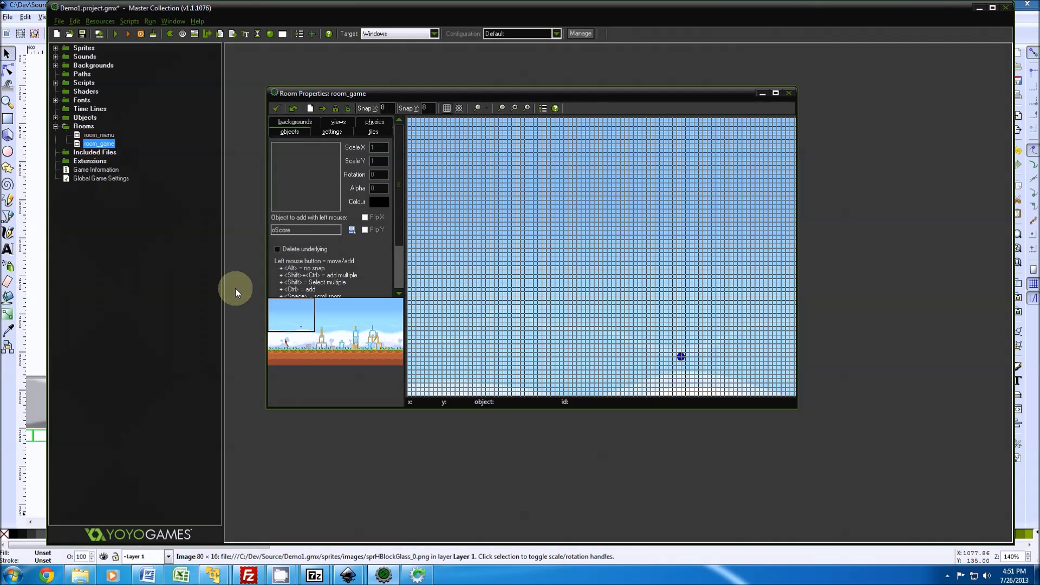
left_click_drag(291, 323, 353, 341)
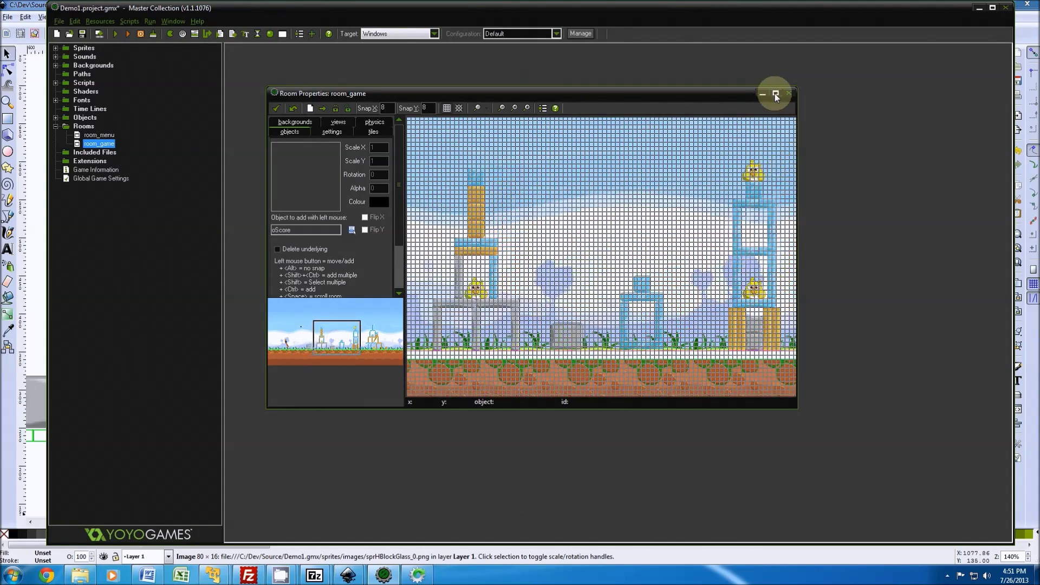
left_click(775, 93)
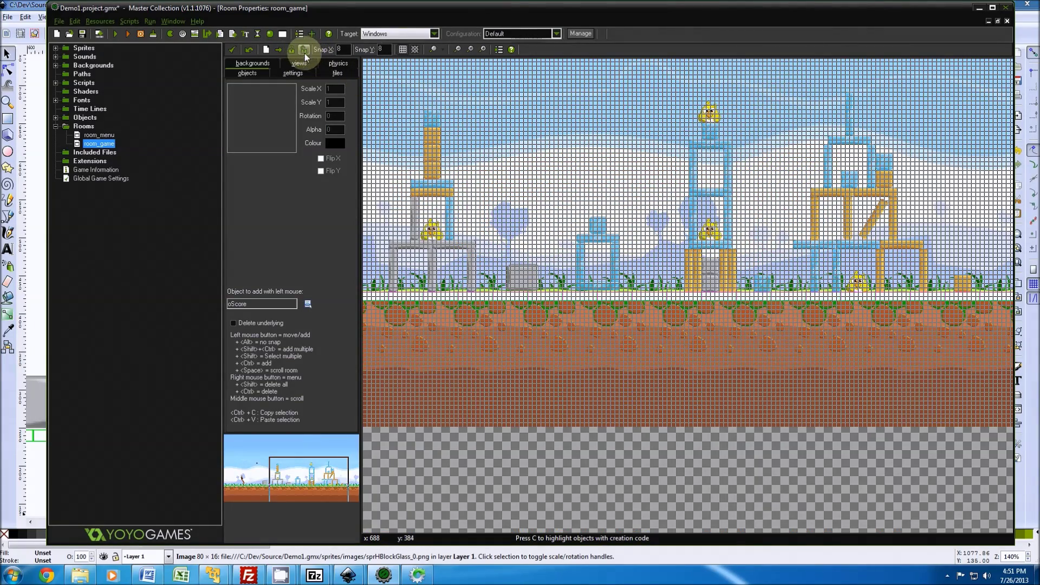
Step: Hide the room grid overlay and zoom in and out on the level
left_click(402, 50)
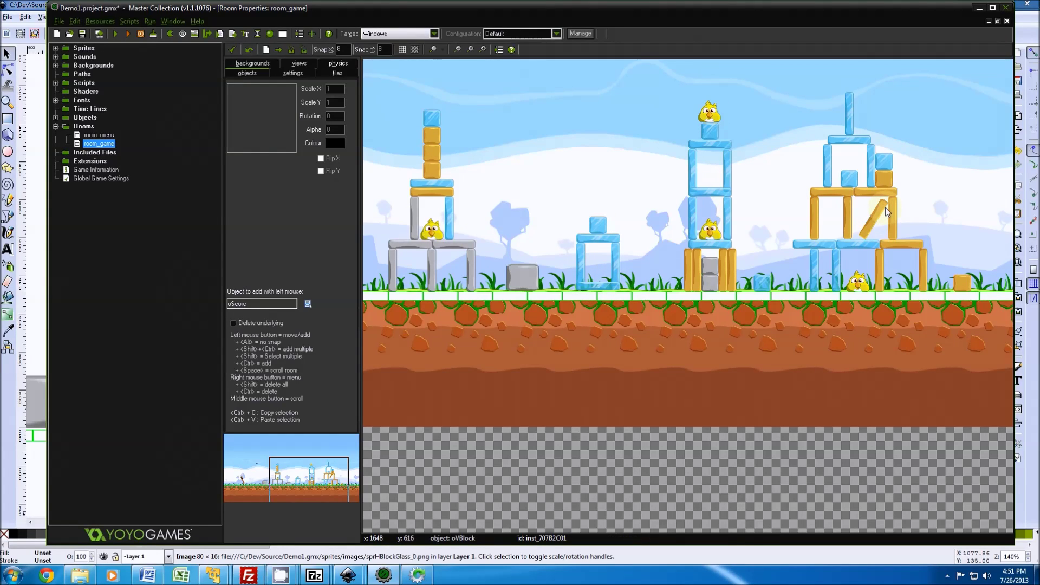
scroll(862, 213, "up", 2)
scroll(857, 215, "down", 3)
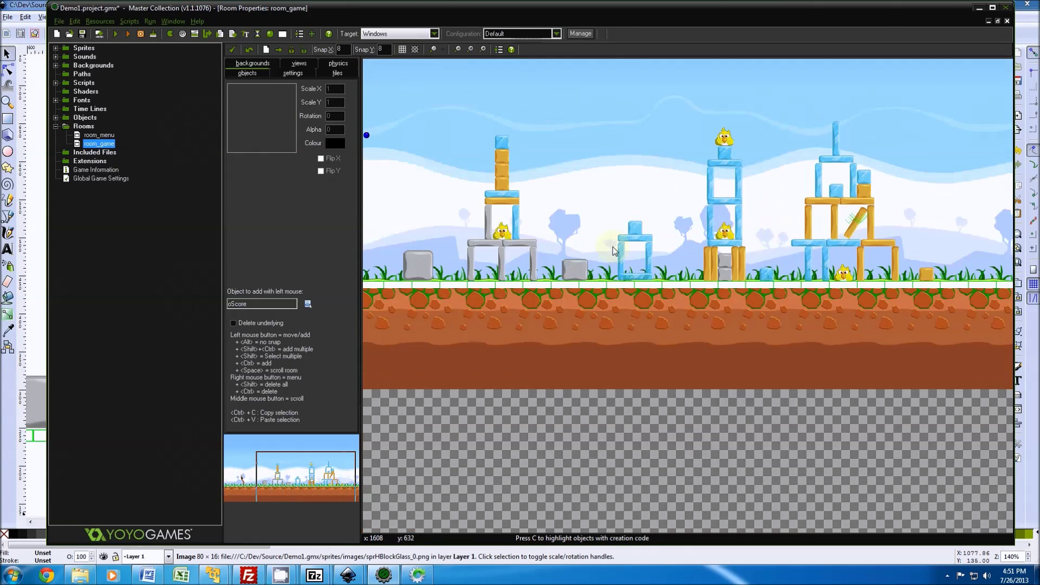
scroll(456, 246, "up", 2)
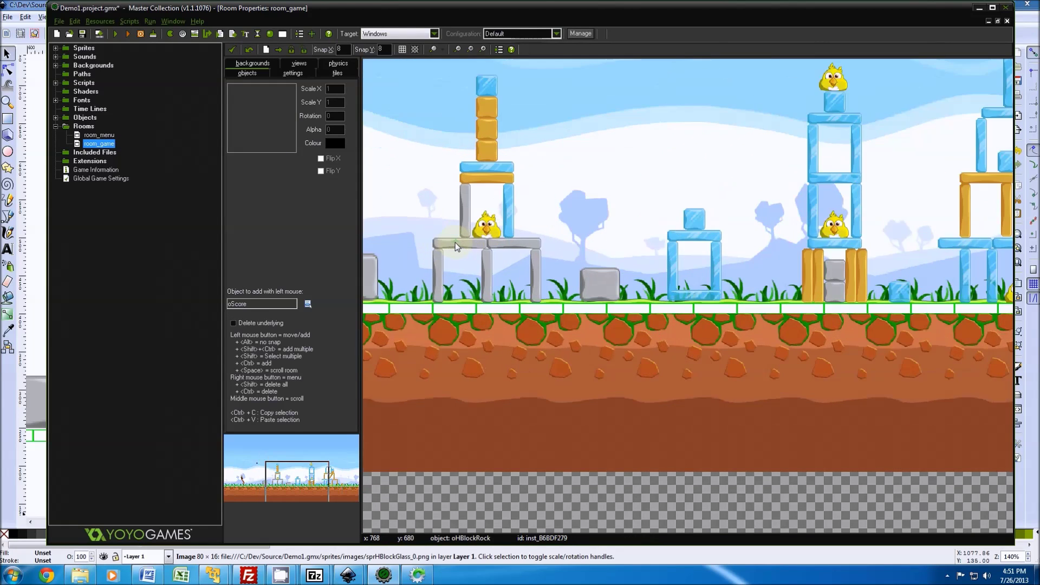
scroll(455, 242, "down", 1)
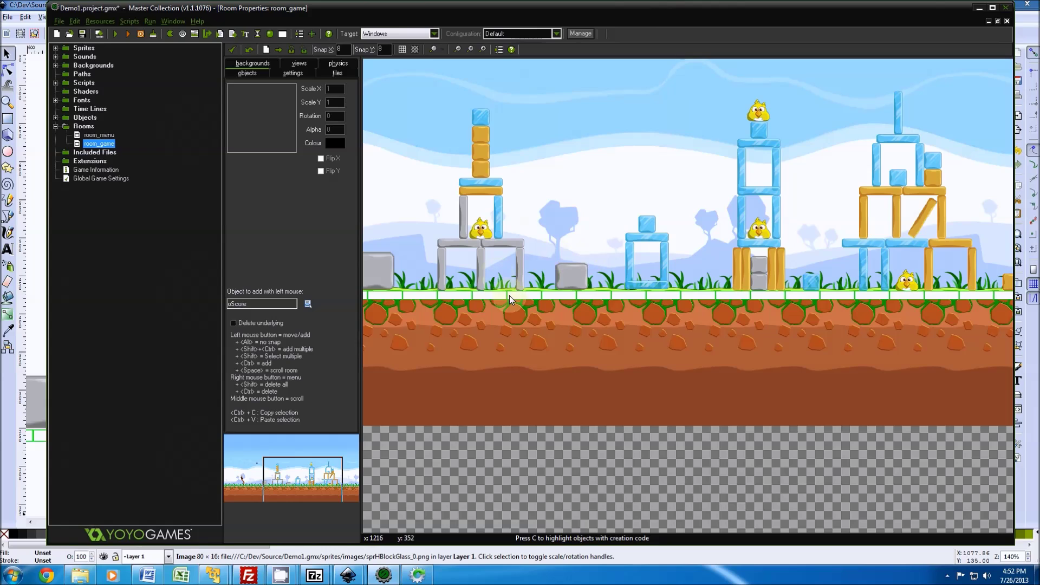
Step: Shift the grey rock block slightly, then close room_game without saving the changes
left_click(569, 283)
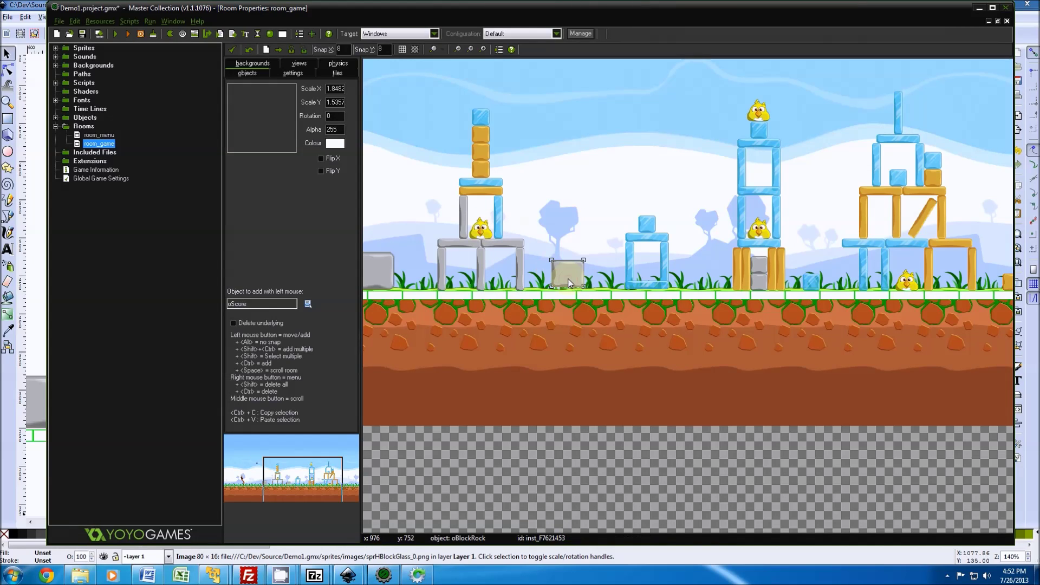
left_click_drag(569, 282, 578, 285)
key("Up")
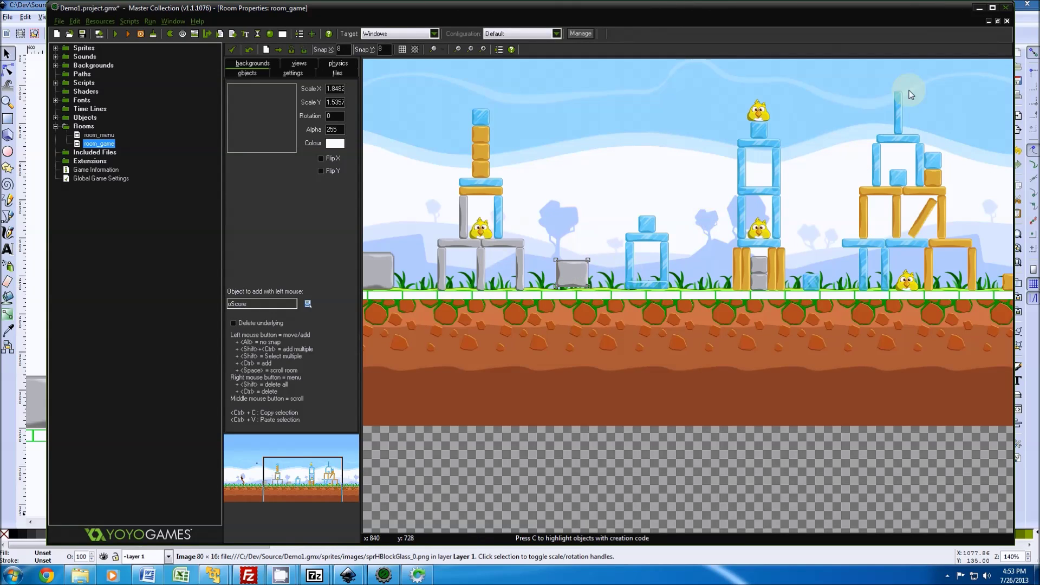
left_click(1008, 22)
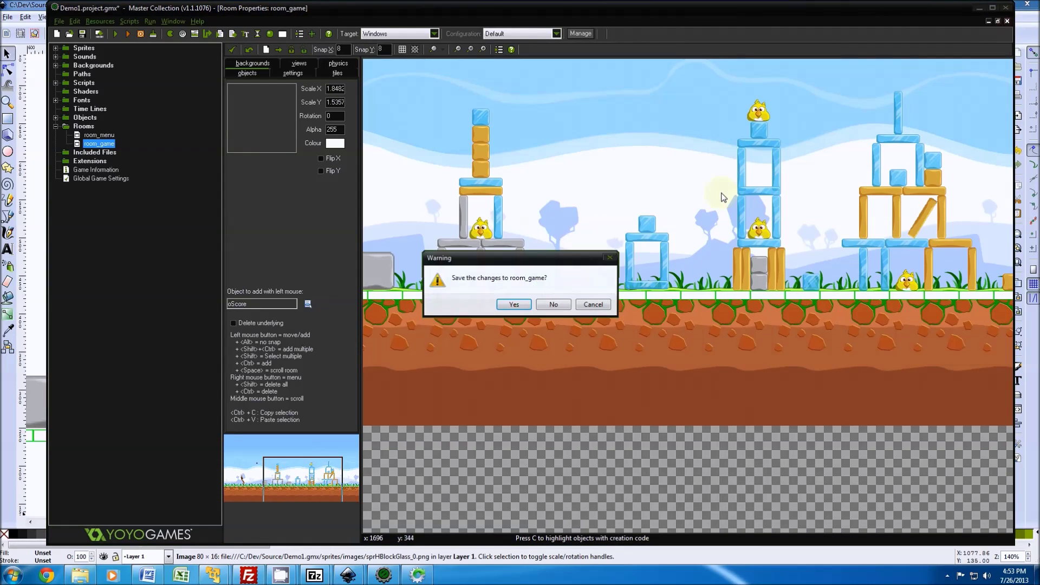
left_click(554, 305)
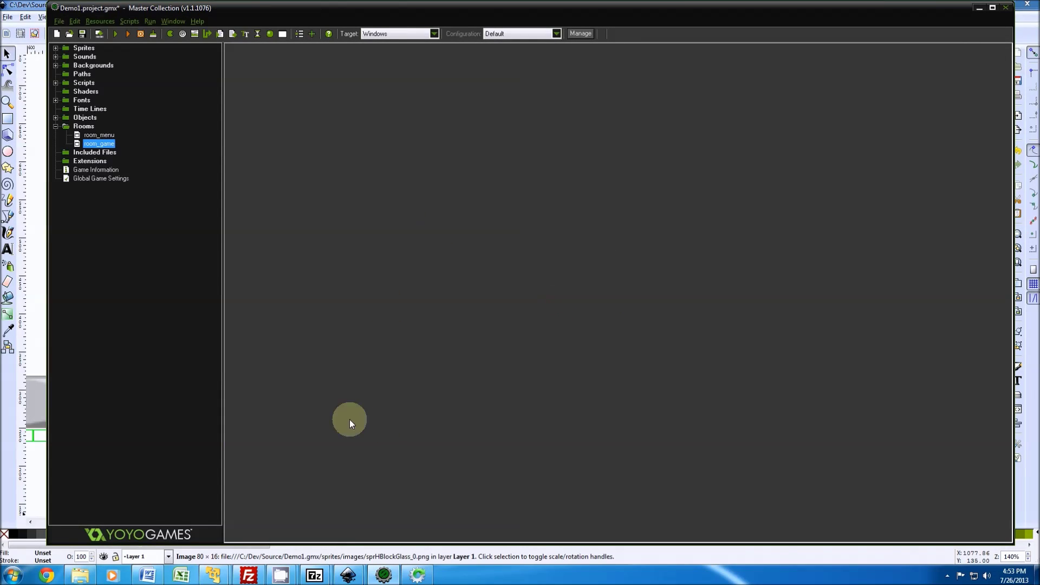
Step: Bring room_game.svg forward in Inkscape with the InkBridge converter in front of it
left_click(418, 578)
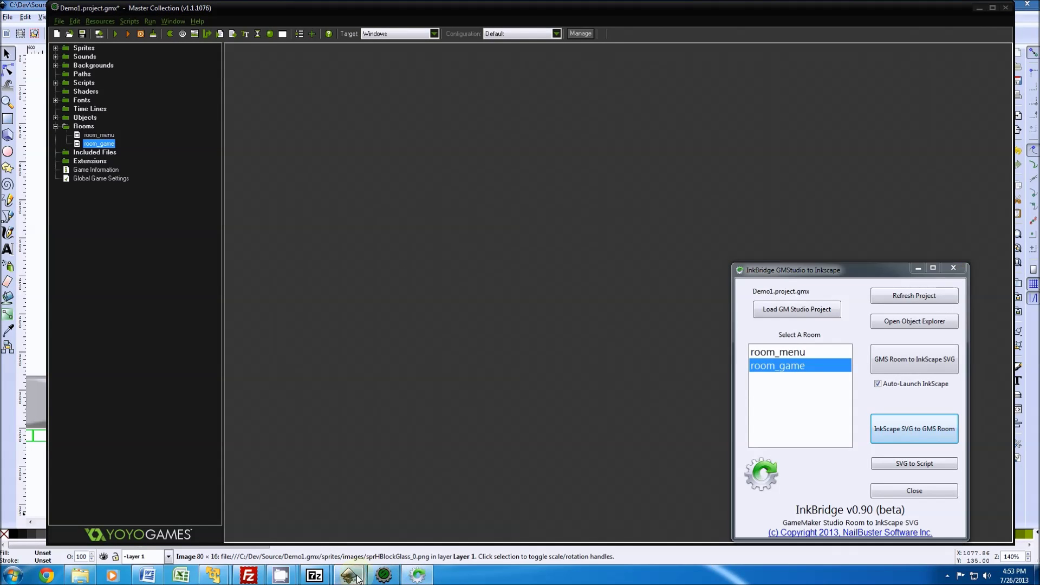
mouse_move(350, 575)
left_click(389, 547)
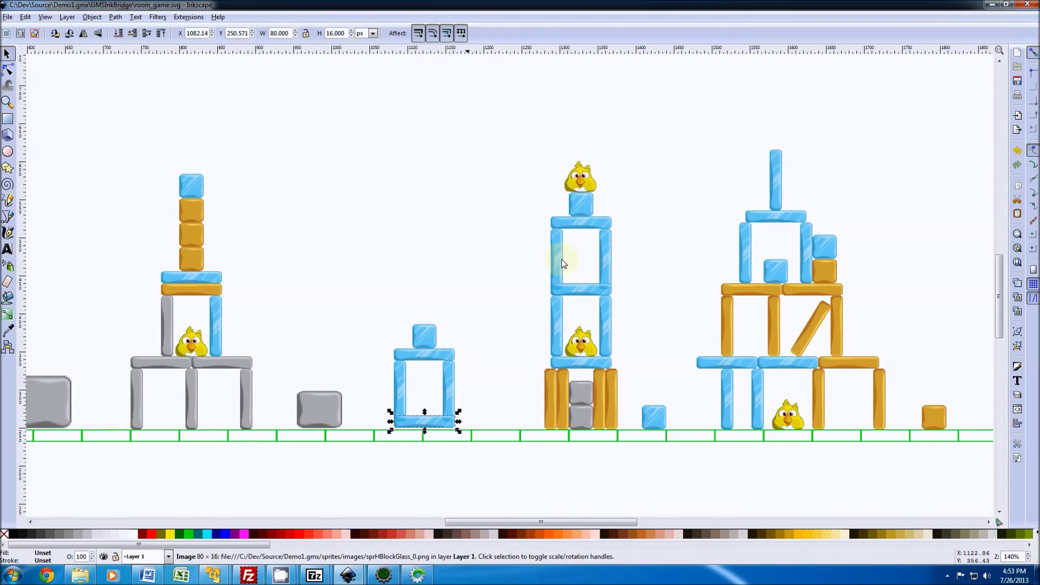
left_click(417, 574)
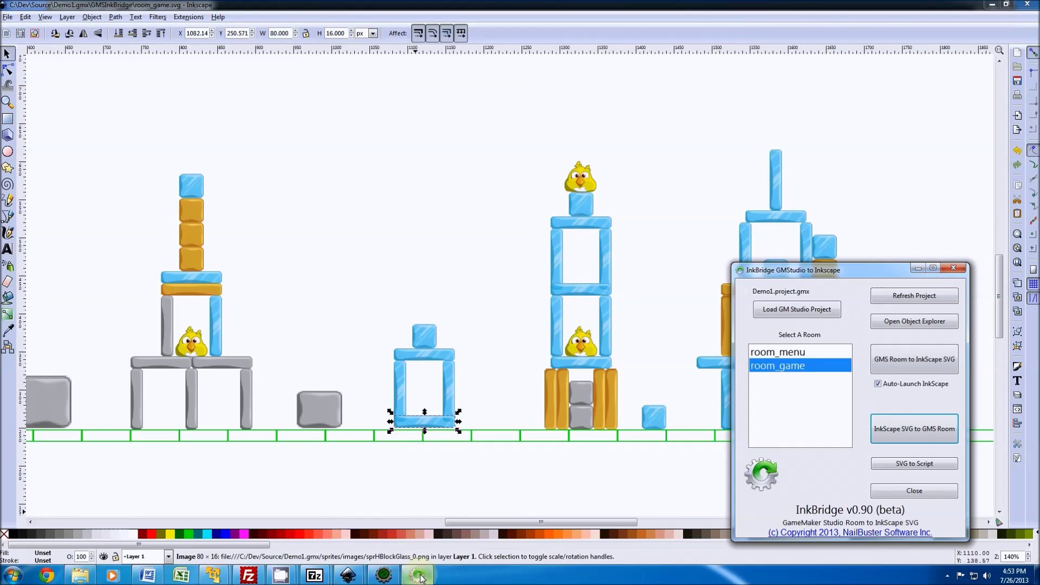
Step: Open the GMSInkBridge sprite folder in Explorer and move it over the Inkscape canvas
left_click(908, 325)
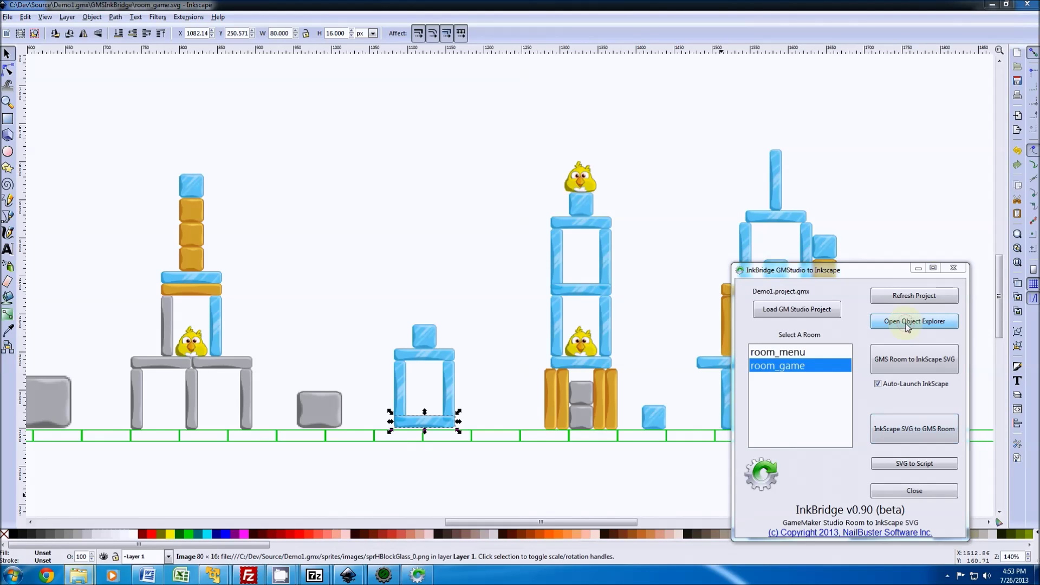
left_click_drag(959, 89, 193, 71)
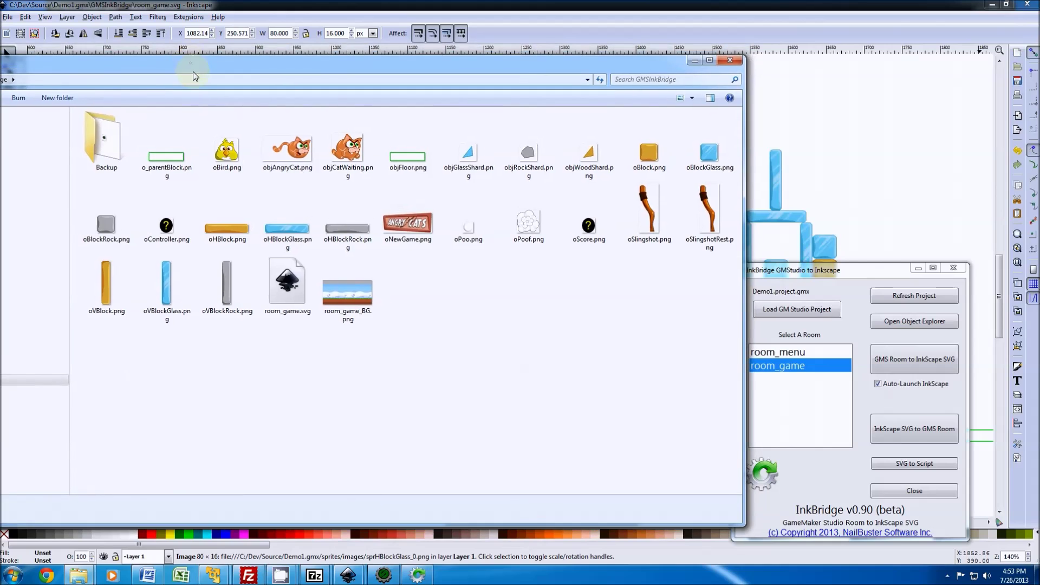
Step: Import oBird.png from the sprite folder into the drawing as a linked image
left_click(227, 159)
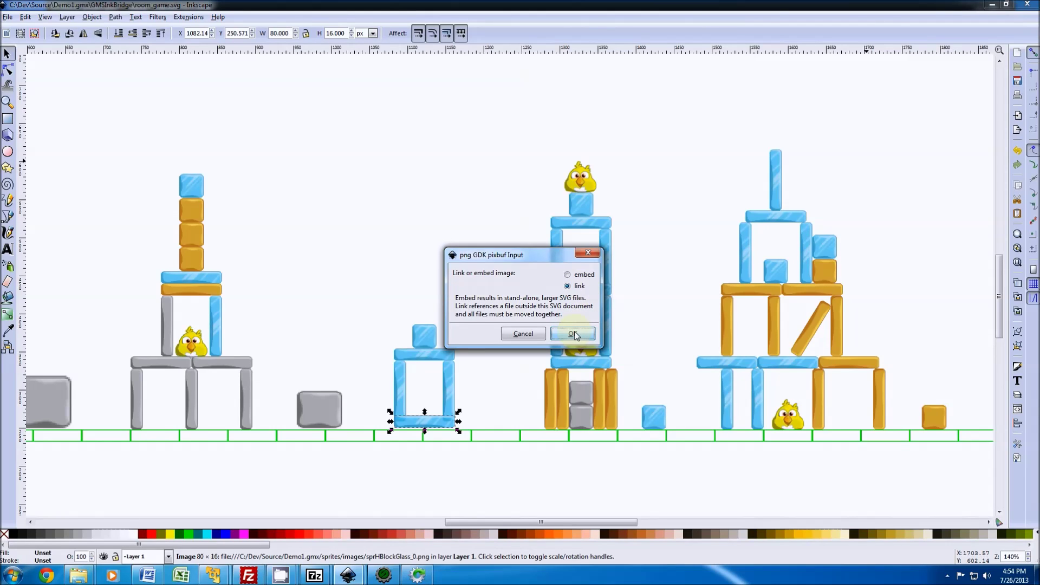
left_click(574, 335)
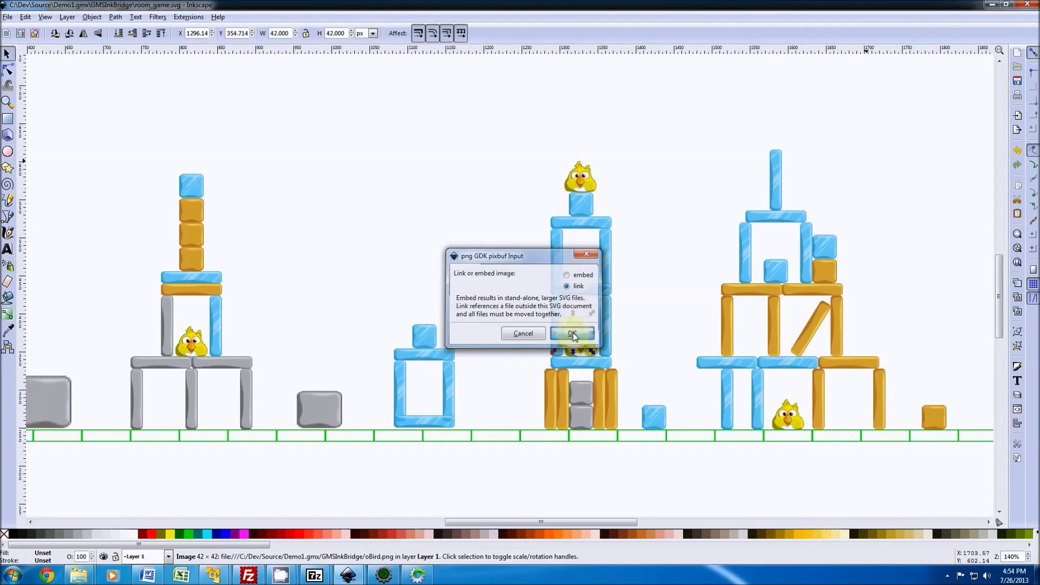
left_click(573, 335)
Step: Place the bird atop the small centre glass tower, enlarged to about 80.571×82 px
left_click_drag(568, 333, 424, 311)
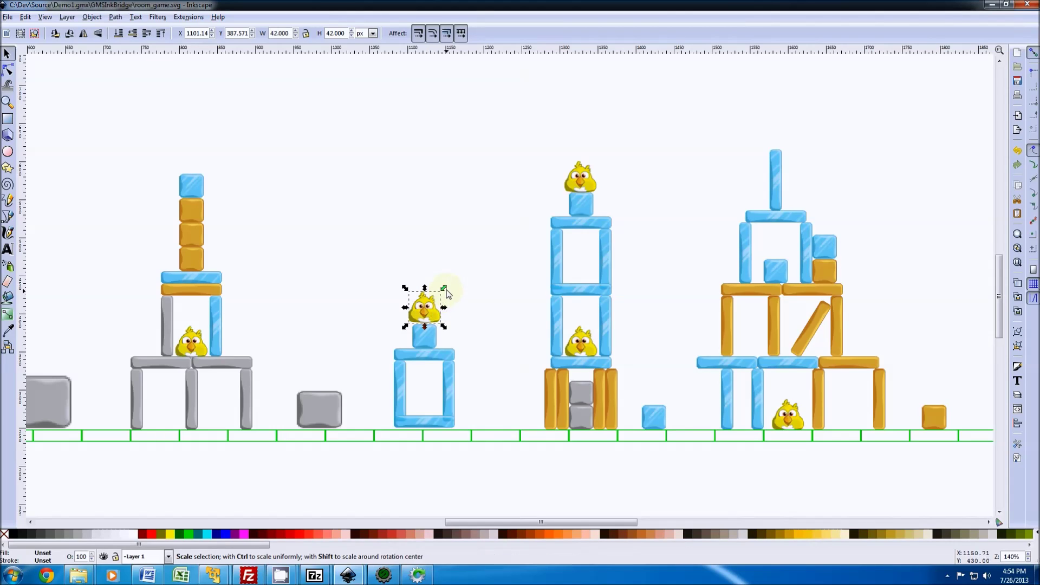
left_click_drag(444, 287, 473, 258)
left_click(454, 313)
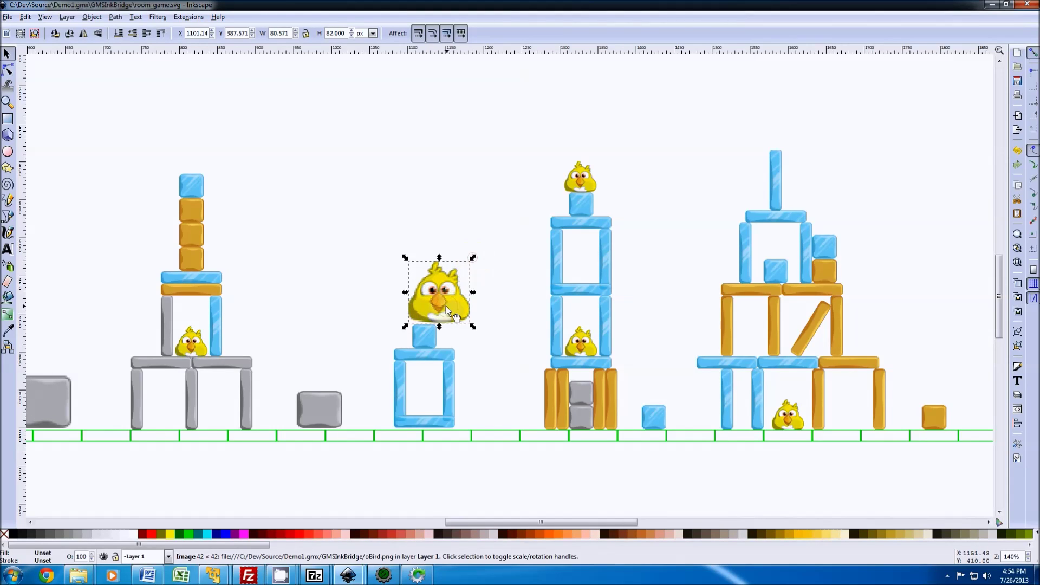
left_click_drag(446, 306, 430, 307)
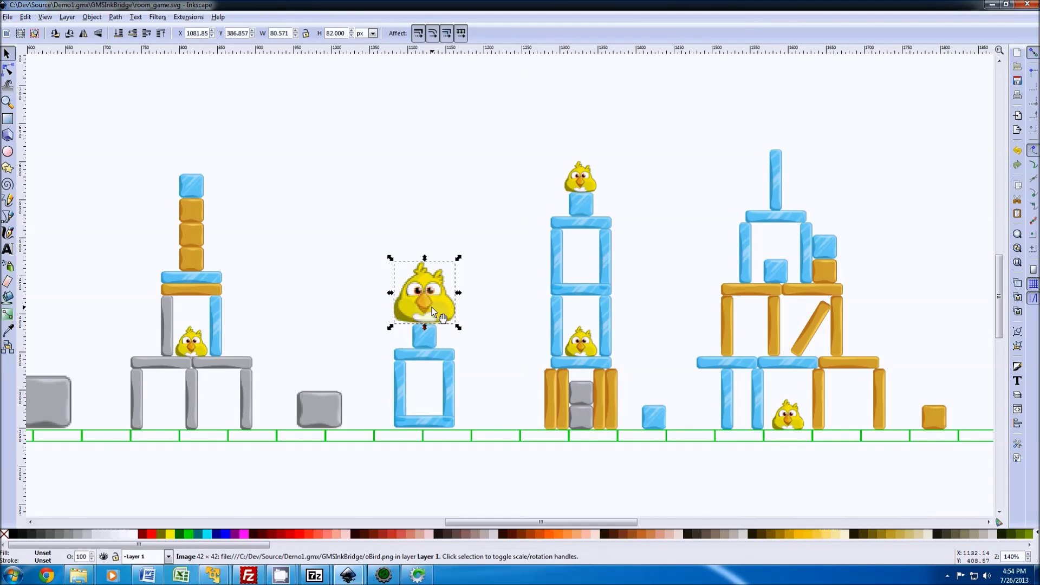
Step: Save the level drawing and send it into room_game with InkBridge
left_click(8, 17)
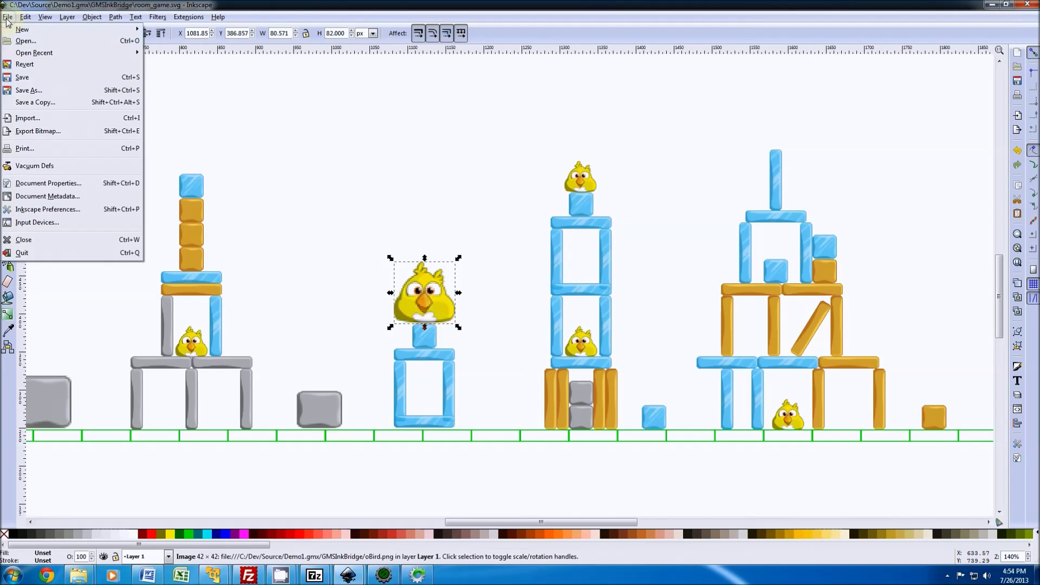
left_click(33, 76)
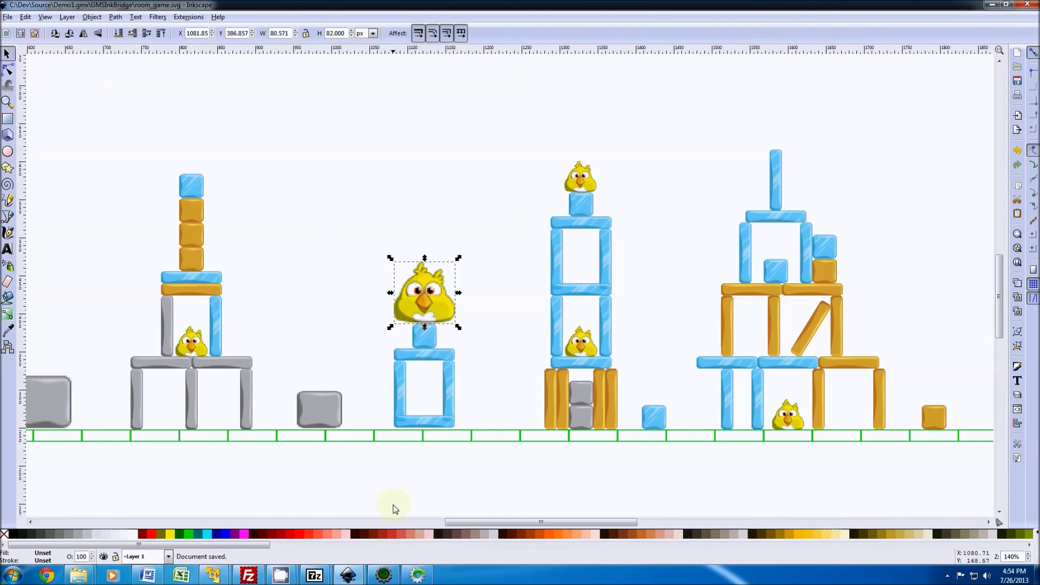
left_click(417, 575)
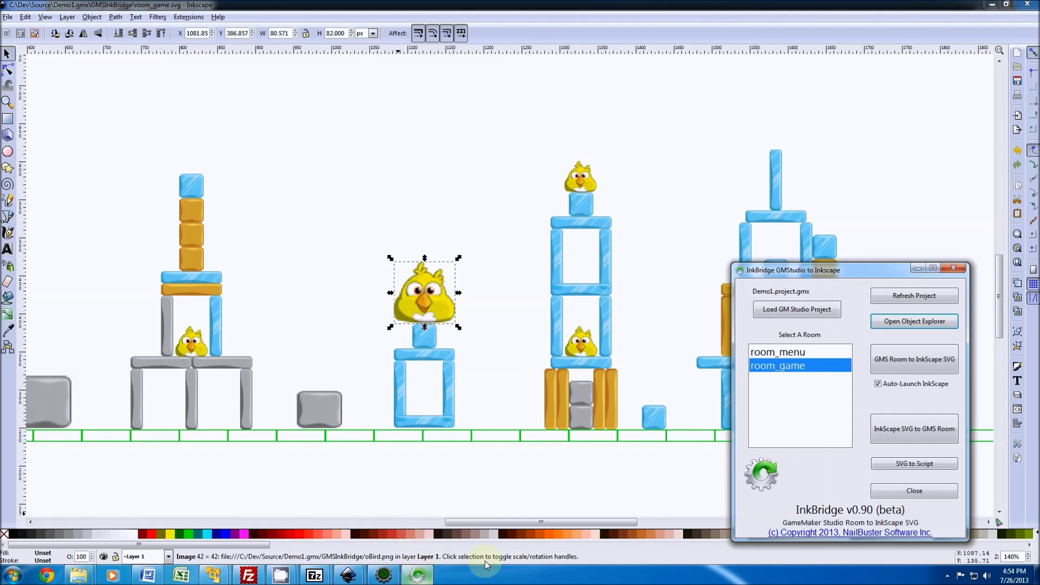
left_click(914, 436)
Step: Dismiss the update confirmation and reopen room_game from the Rooms folder in GameMaker
left_click(584, 286)
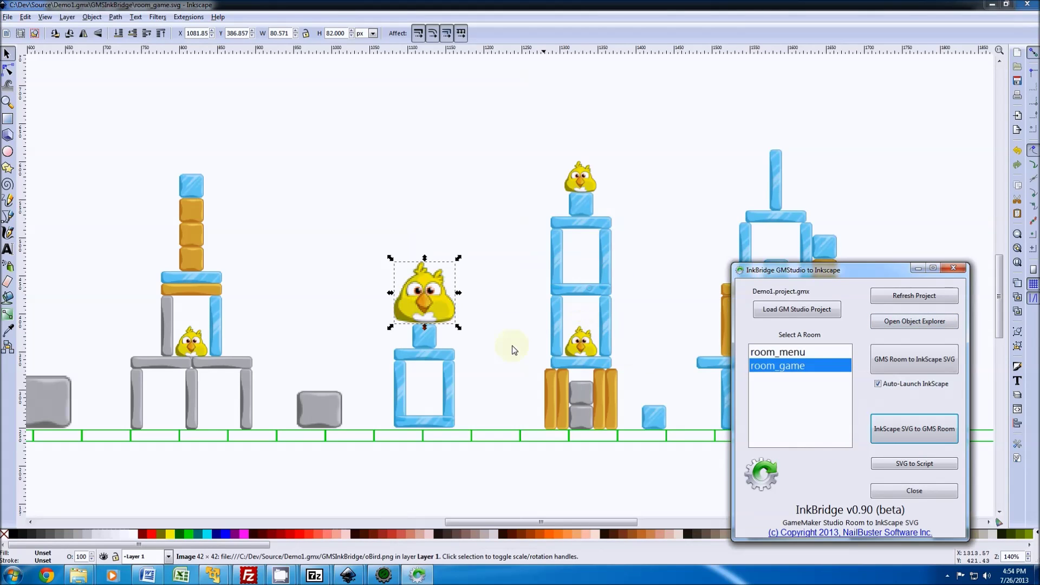
left_click(384, 575)
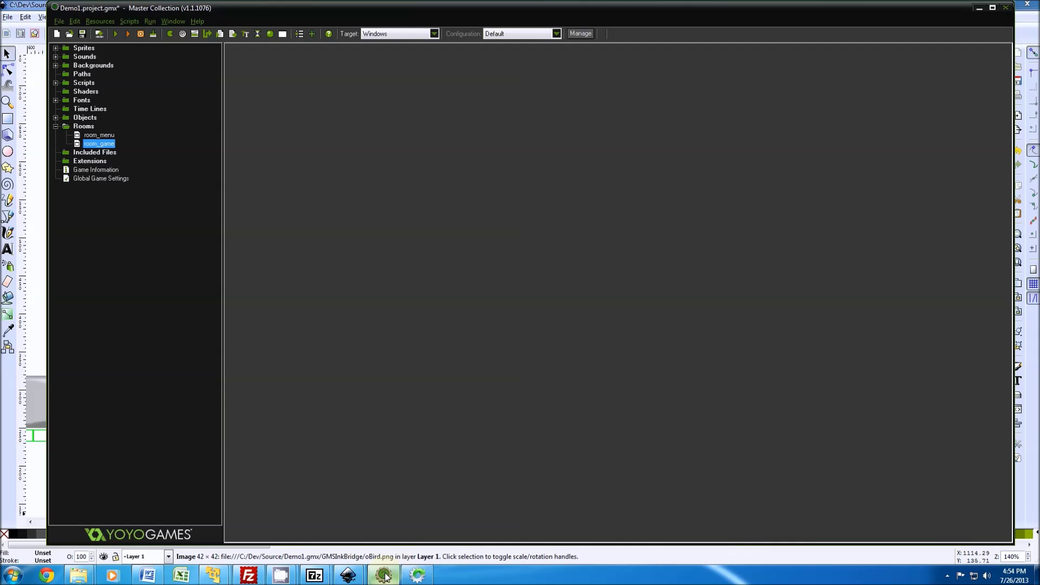
double_click(100, 144)
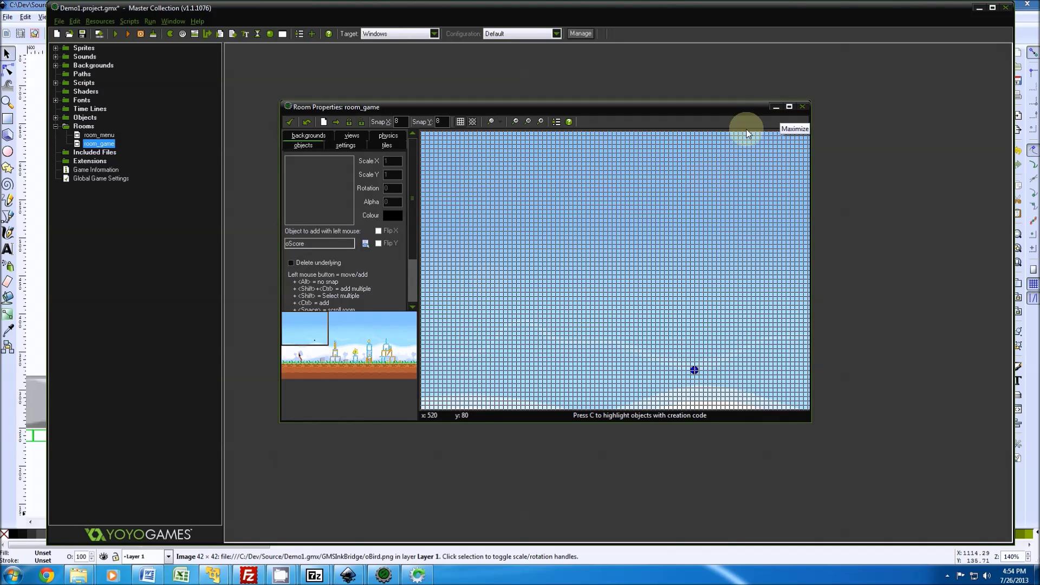
Step: Give the grey rock instance creation code image_speed=10; and save the project
left_click(355, 352)
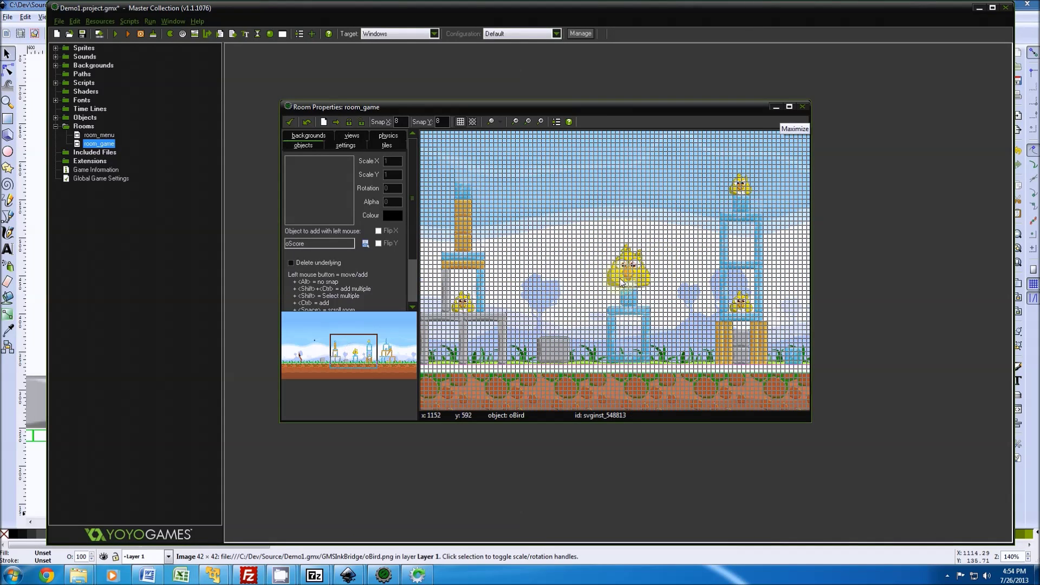
right_click(553, 350)
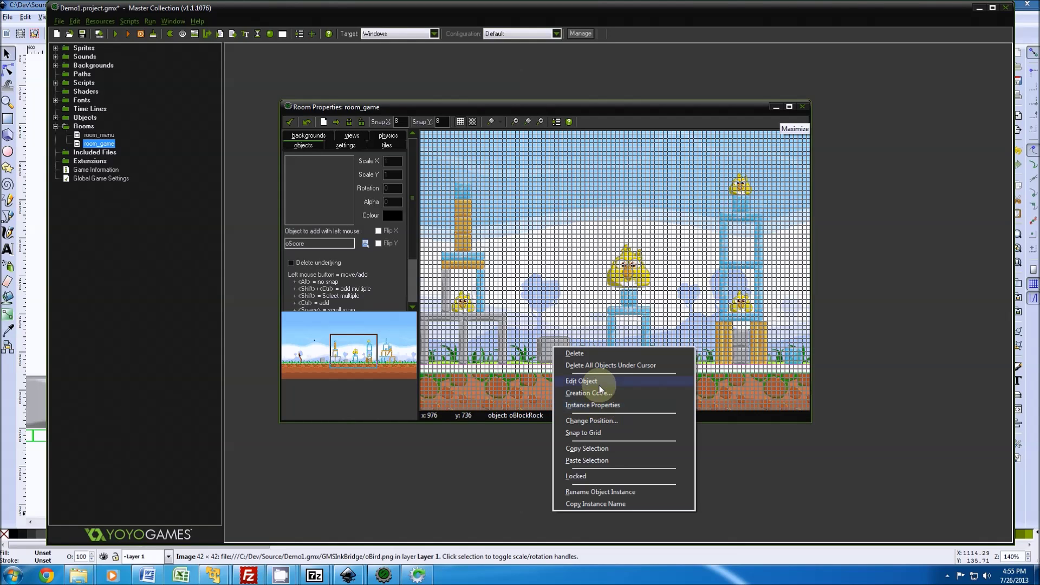
left_click(598, 391)
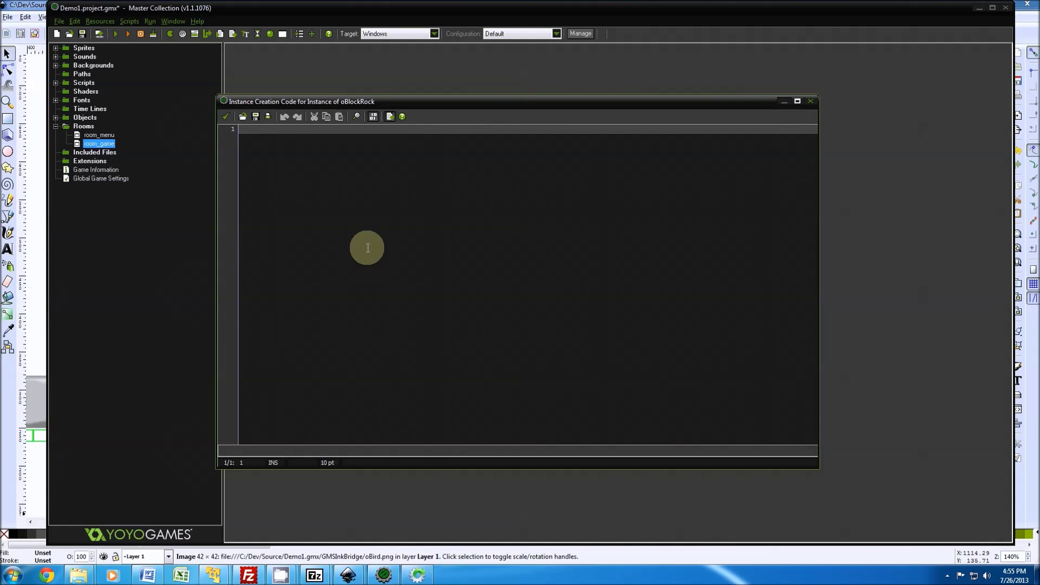
type("image_")
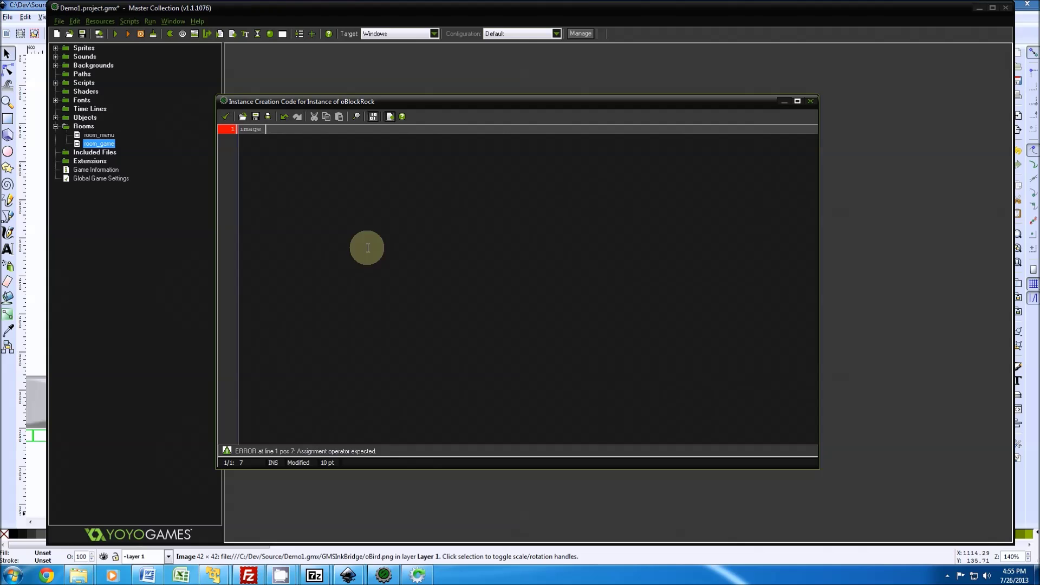
type("speed=")
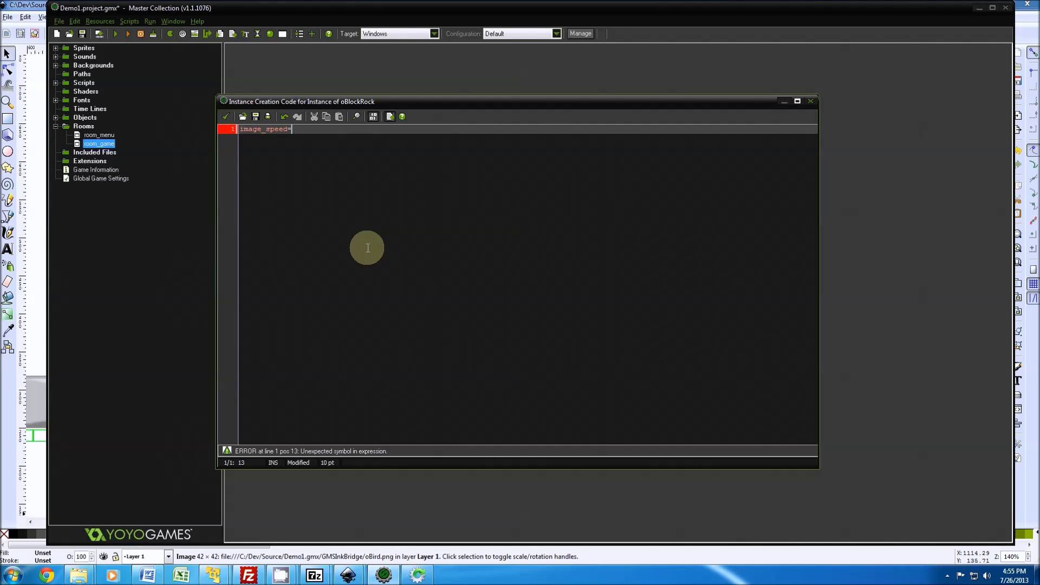
type("10;")
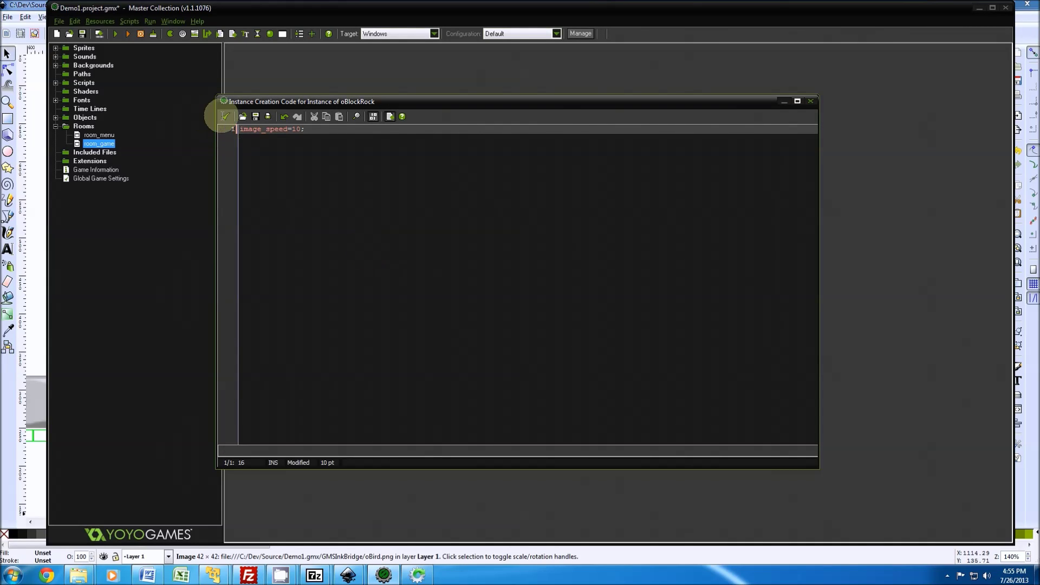
left_click(226, 116)
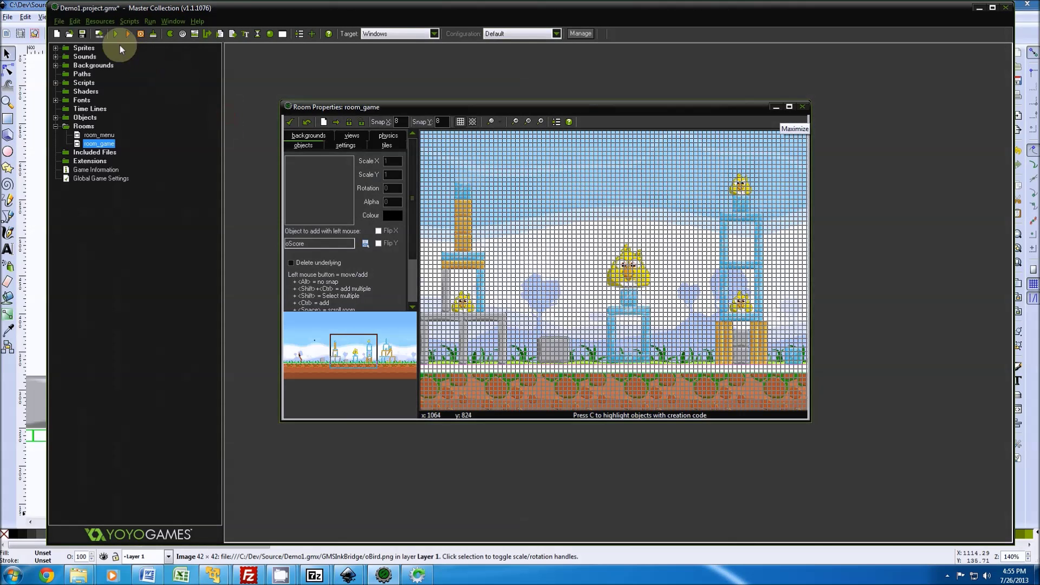
left_click(82, 34)
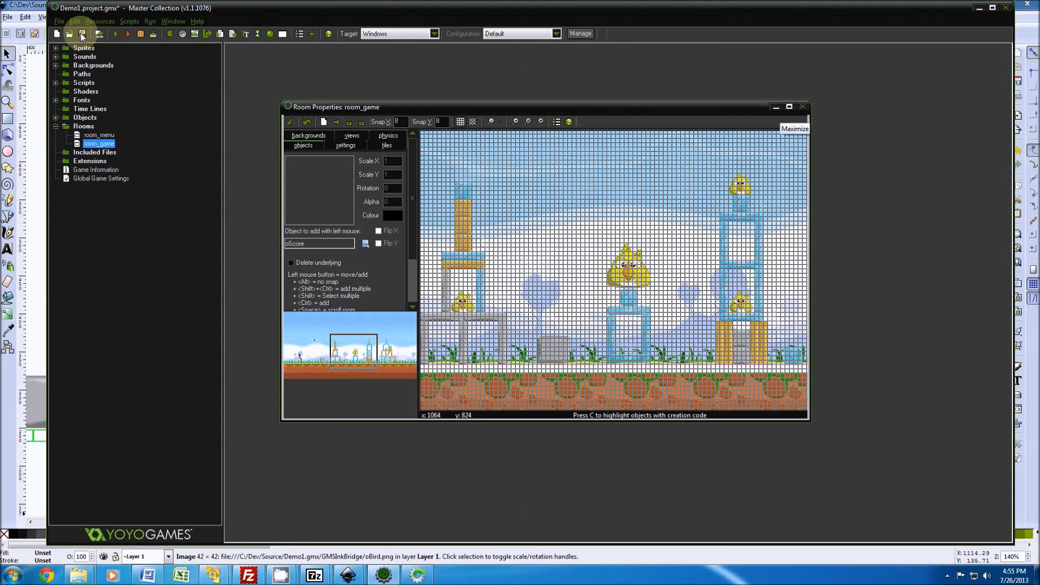
Step: Close the outdated Inkscape window and re-export room_game to room_game.svg in fresh Inkscape
left_click(980, 12)
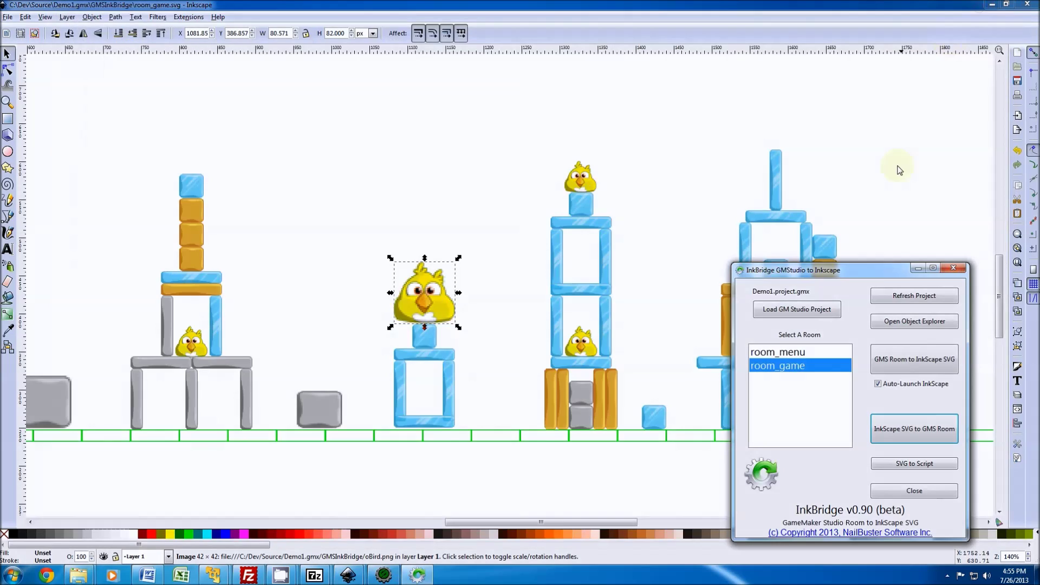
left_click(893, 359)
left_click(1030, 6)
left_click(1030, 6)
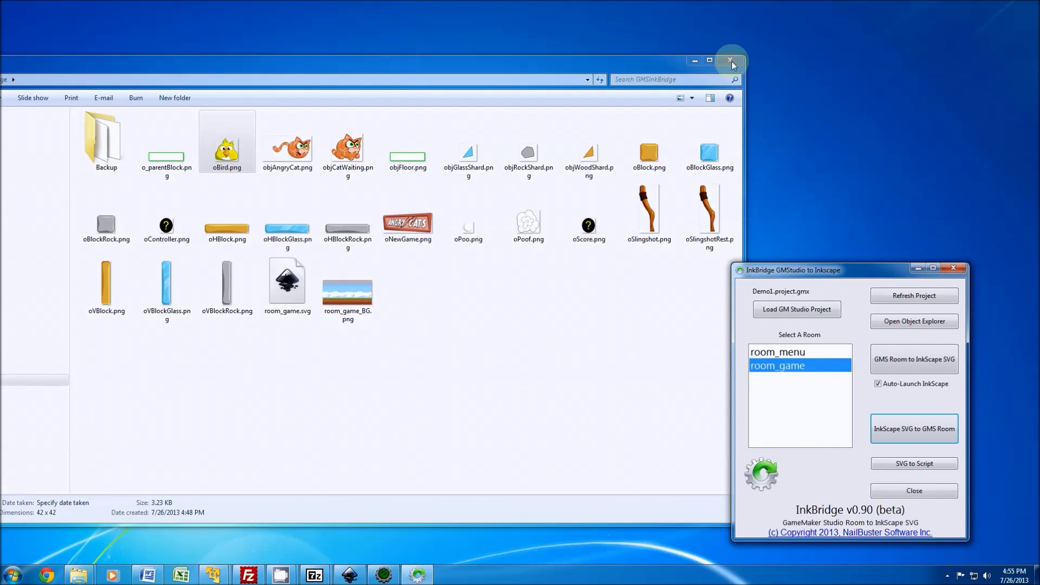
left_click(907, 368)
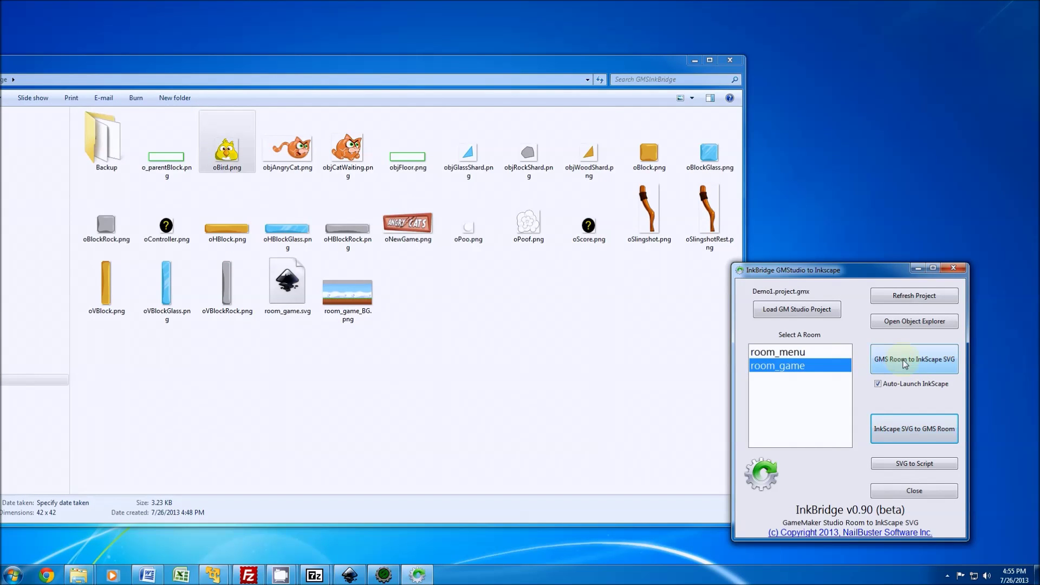
left_click(905, 364)
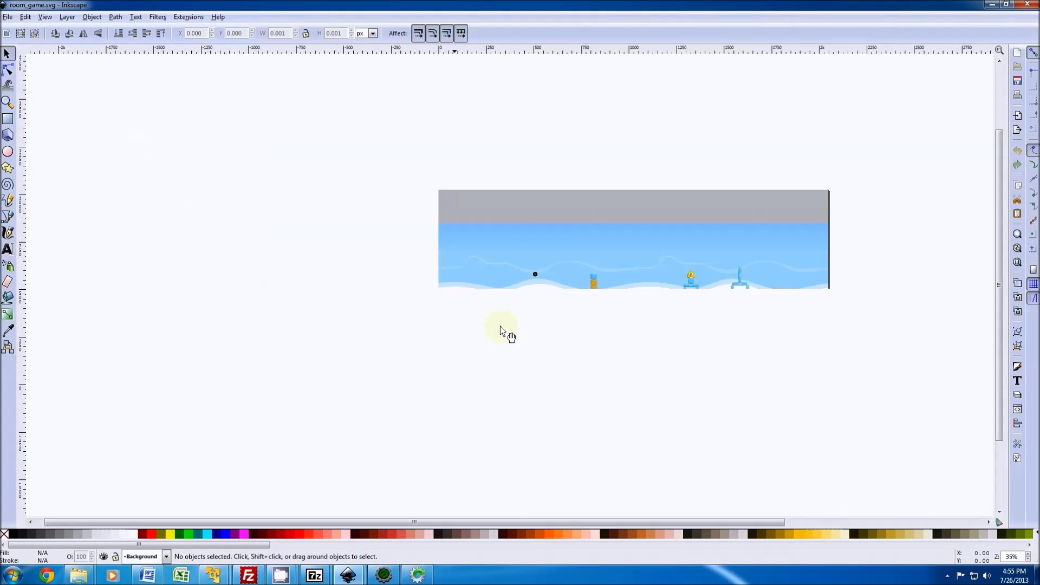
Step: Add sprite_index=4; and a '//whatever else you'd like' comment to the grey rock's description
scroll(608, 317, "up", 4)
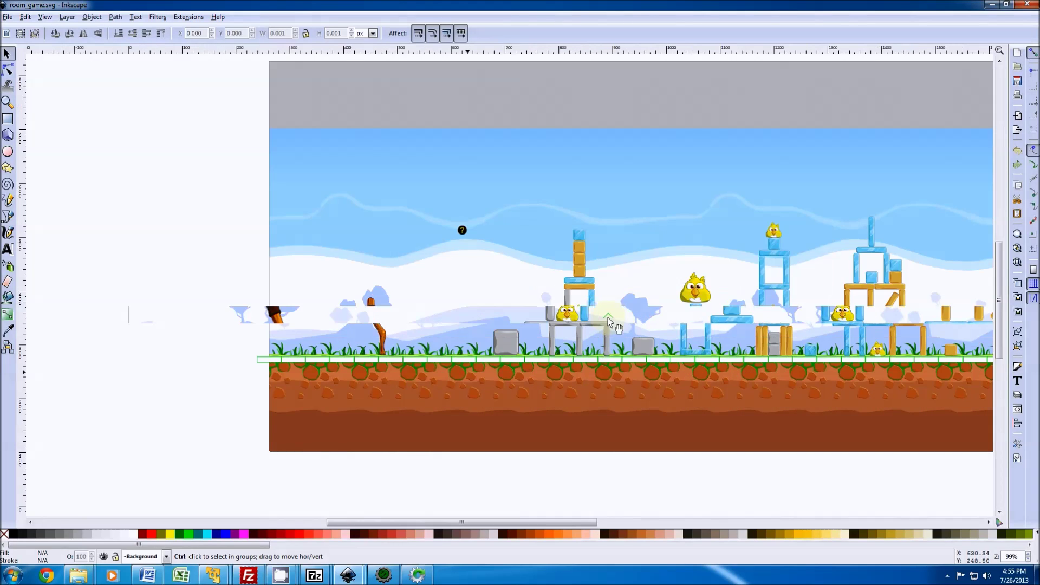
scroll(608, 318, "down", 1)
left_click(656, 356)
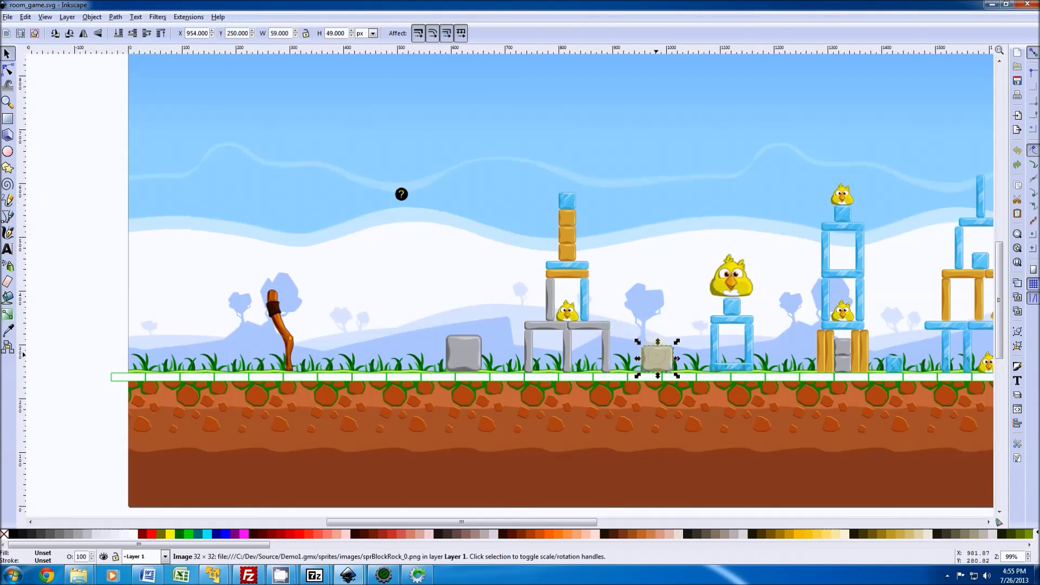
right_click(658, 356)
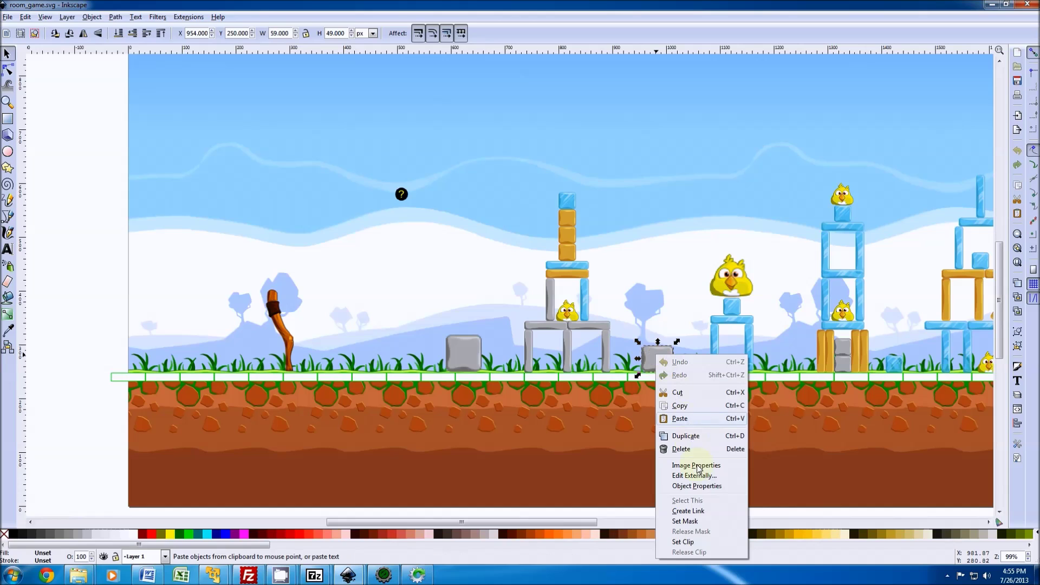
left_click(699, 486)
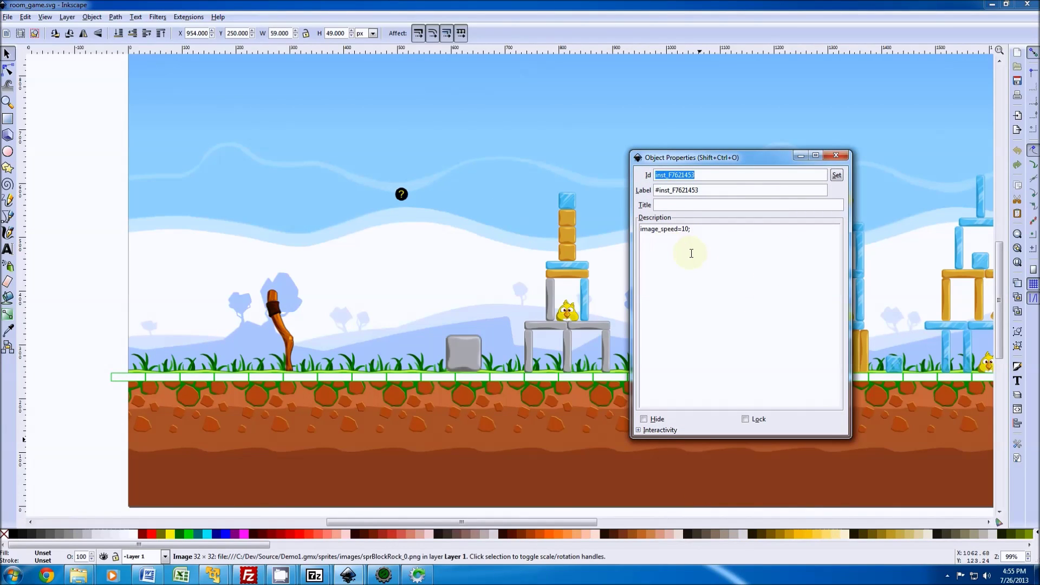
left_click(711, 232)
key("Return")
type("//ima")
type("ndex=4;  ")
type("//whatever else you'd like")
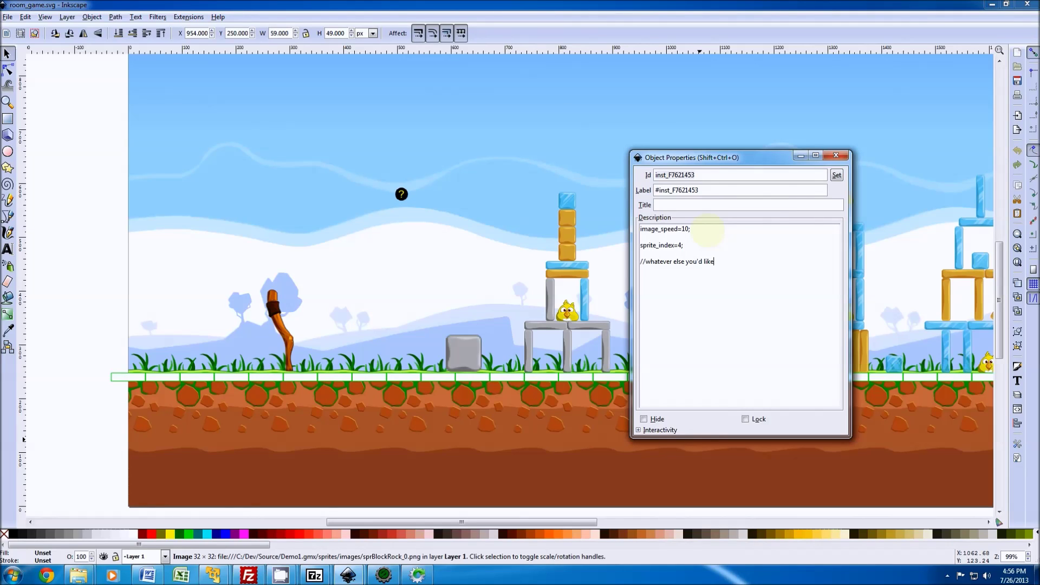
left_click(837, 175)
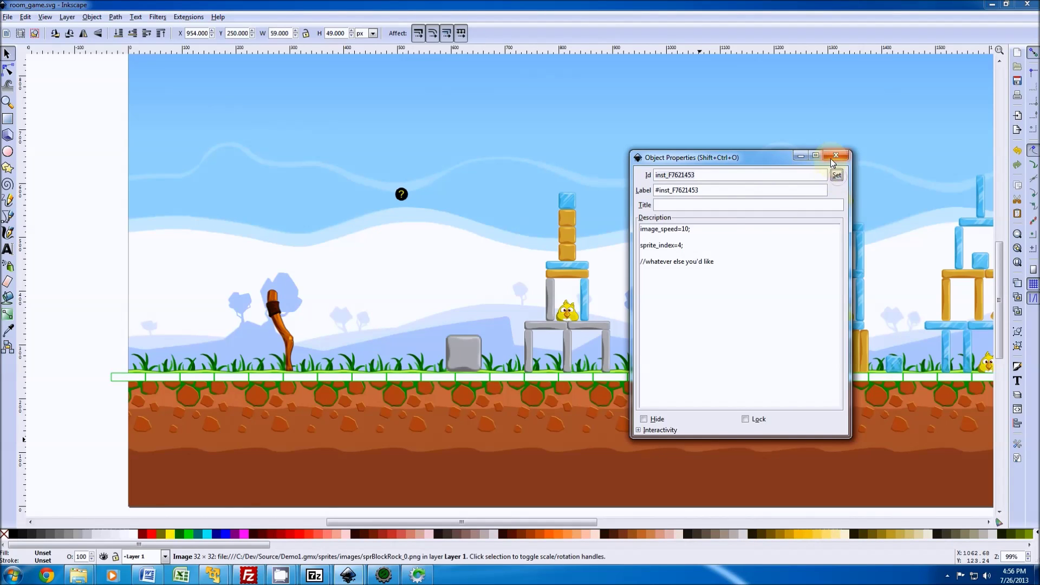
left_click(835, 158)
Step: Save the SVG, sync it back into room_game via InkBridge, and close the old room editor
left_click(7, 18)
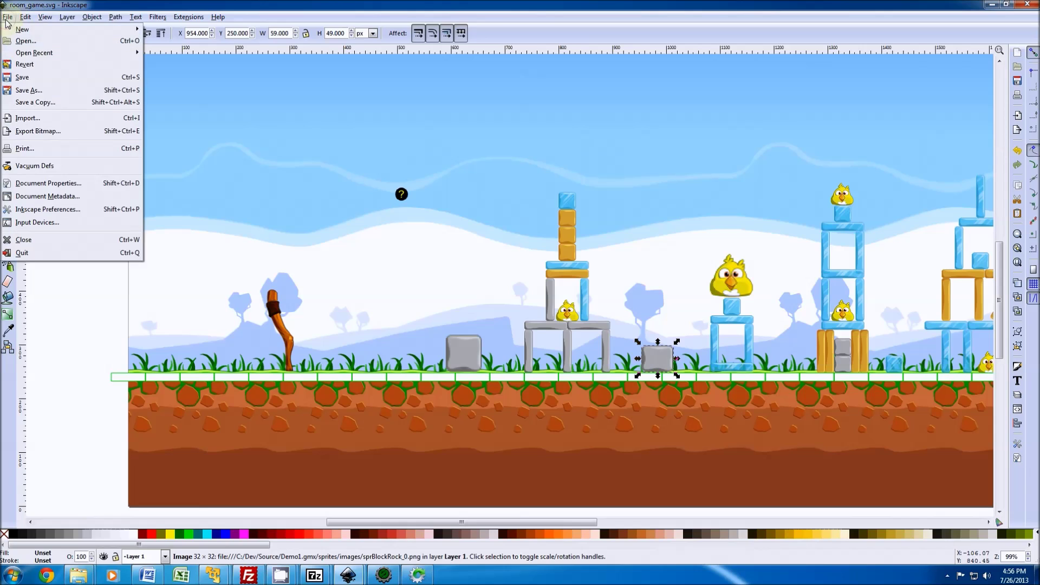
left_click(27, 75)
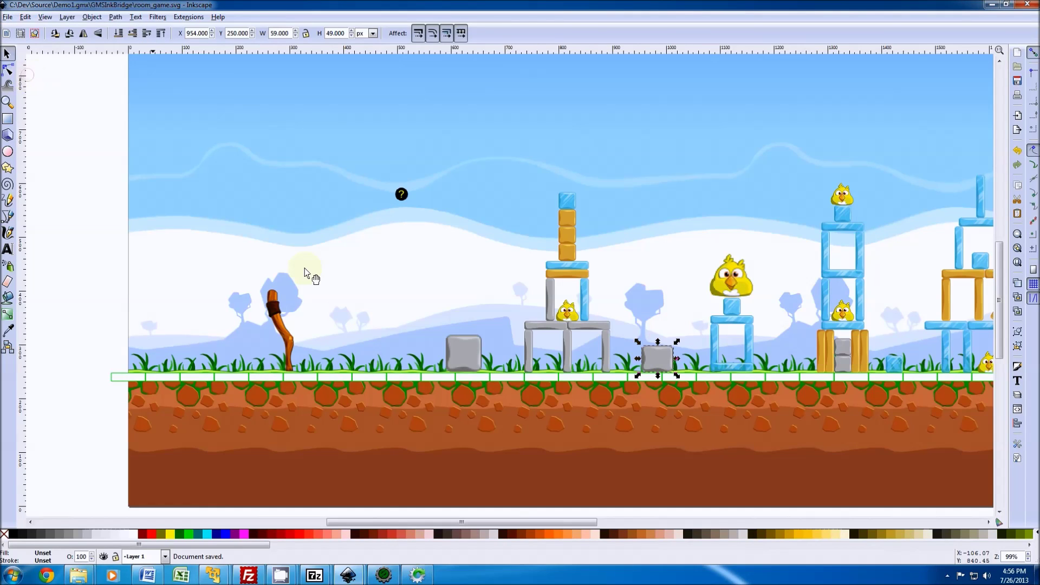
left_click(418, 575)
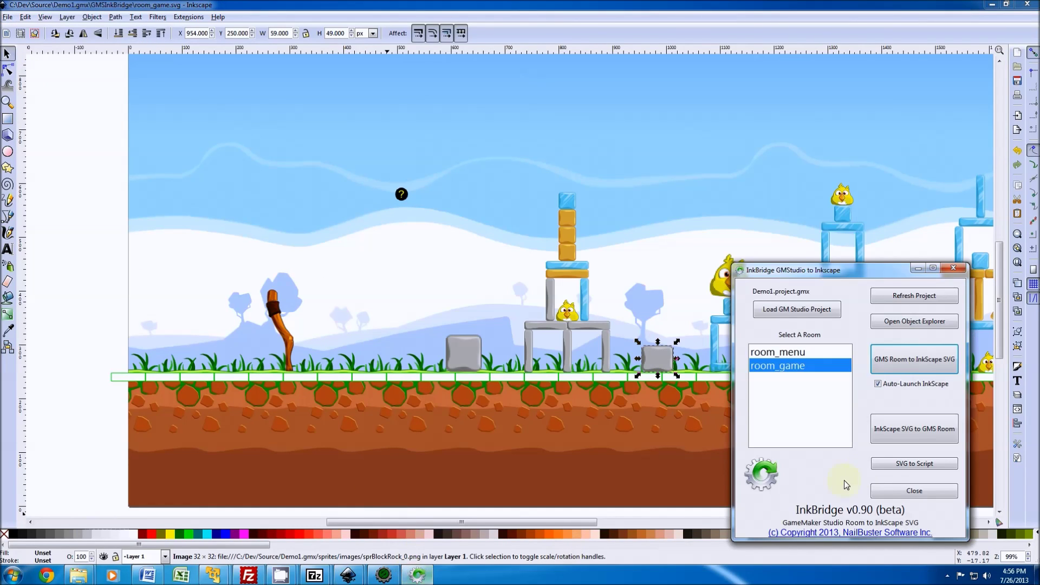
left_click(891, 441)
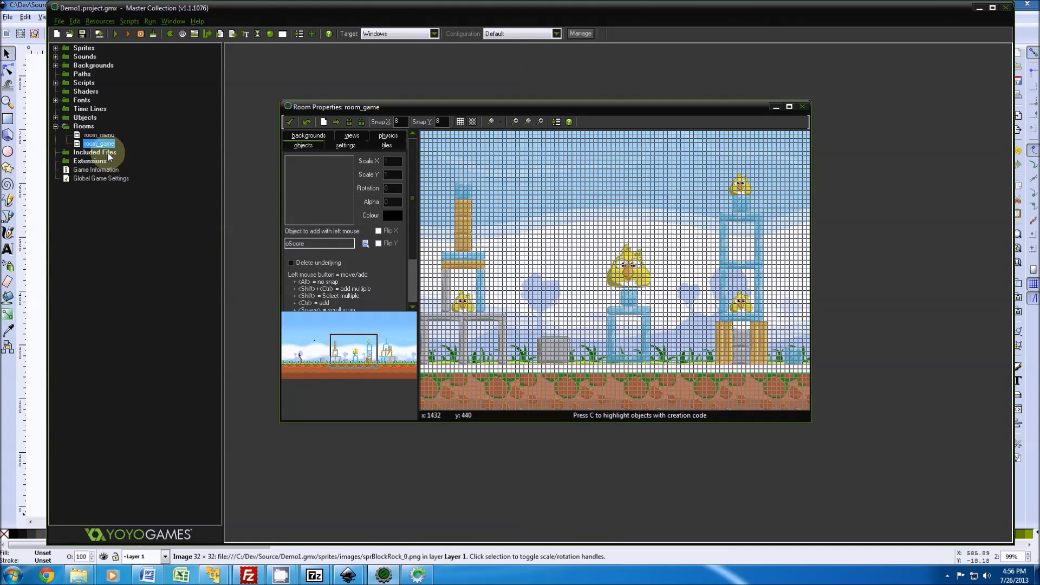
left_click(804, 107)
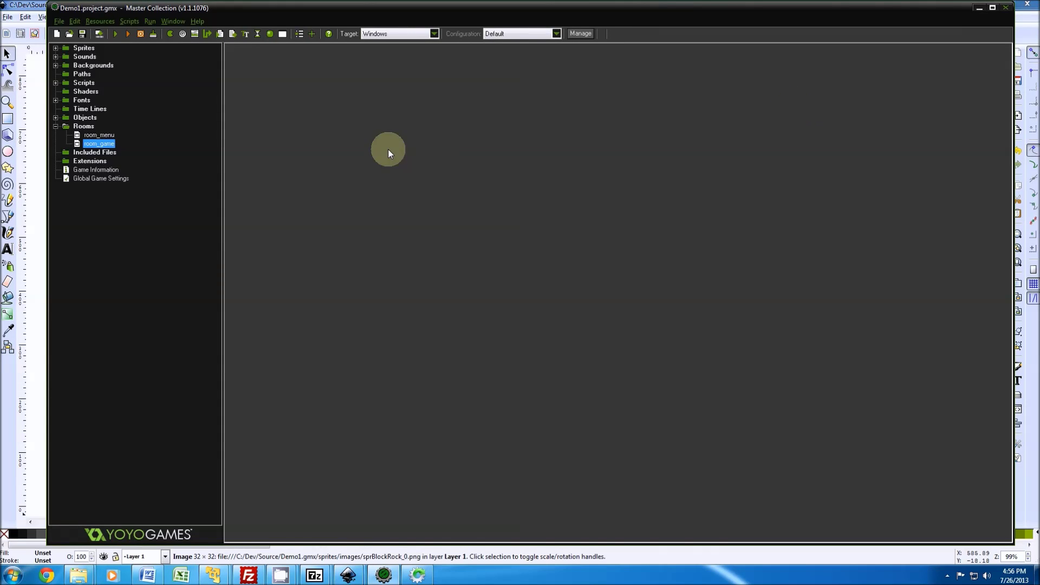
Step: Reopen room_game full-size, review the rock's creation code, then bring InkBridge forward
double_click(98, 144)
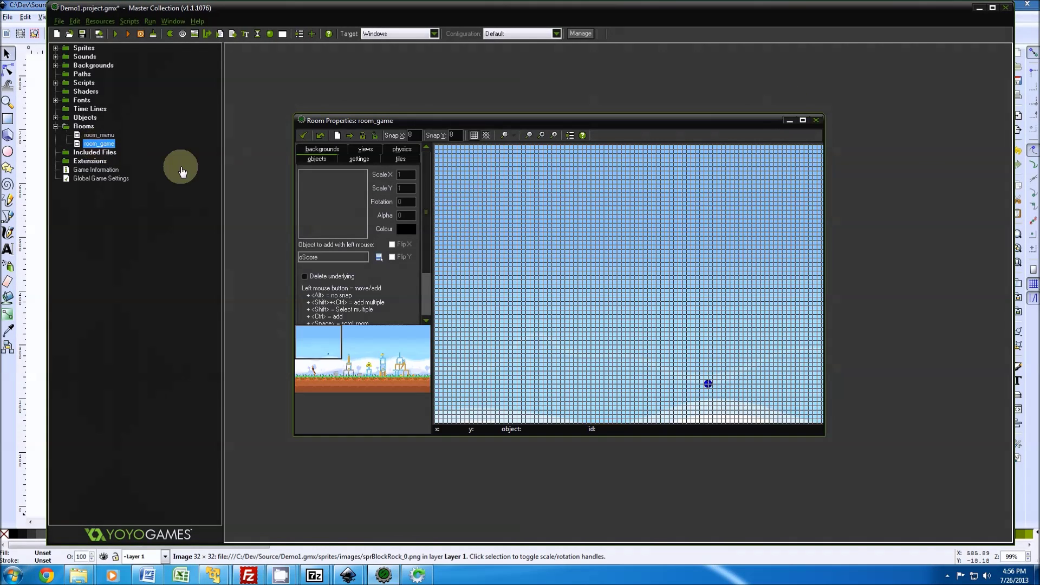
left_click(803, 121)
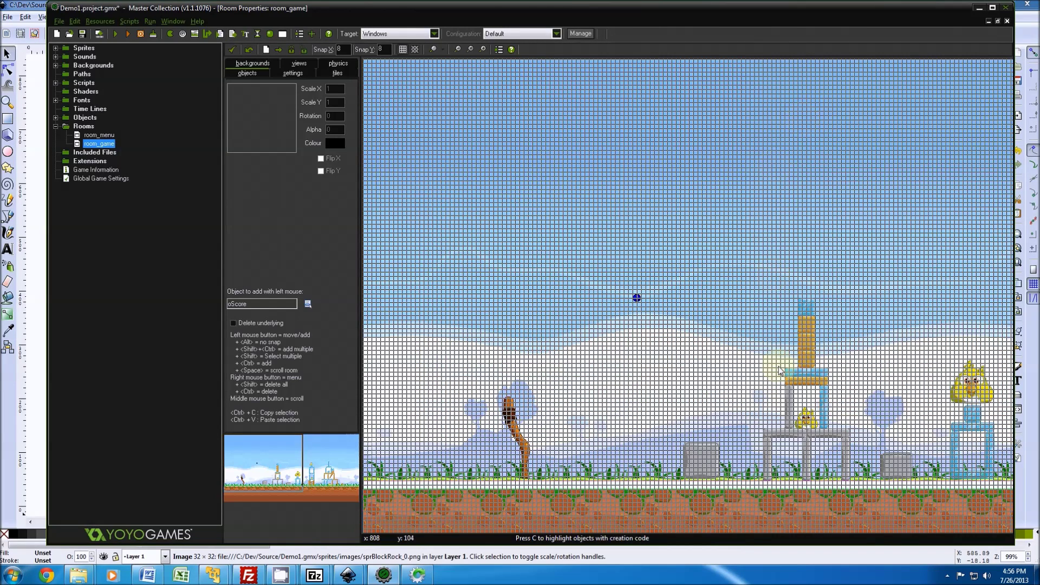
mouse_move(904, 476)
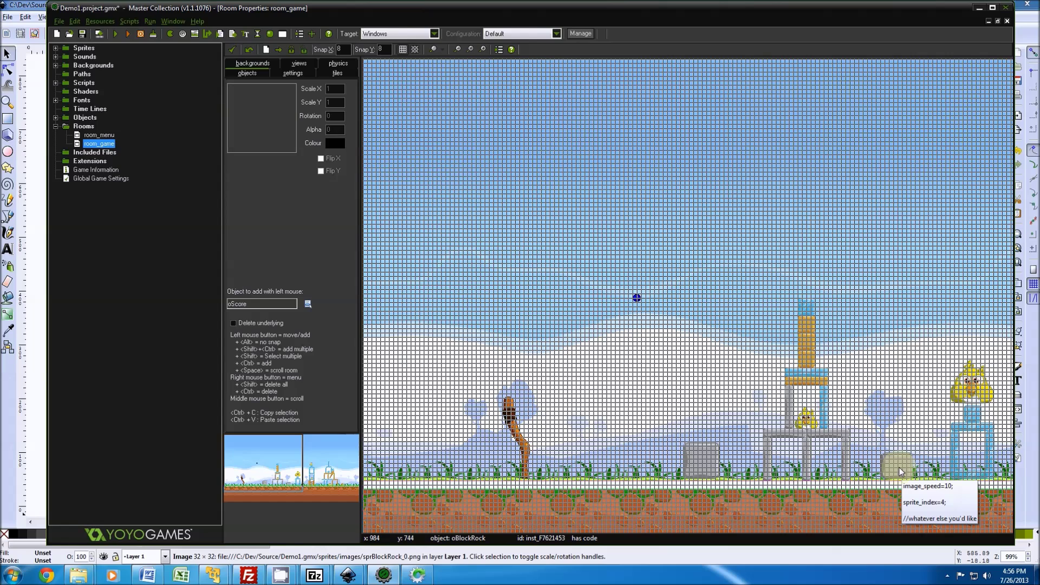
right_click(900, 467)
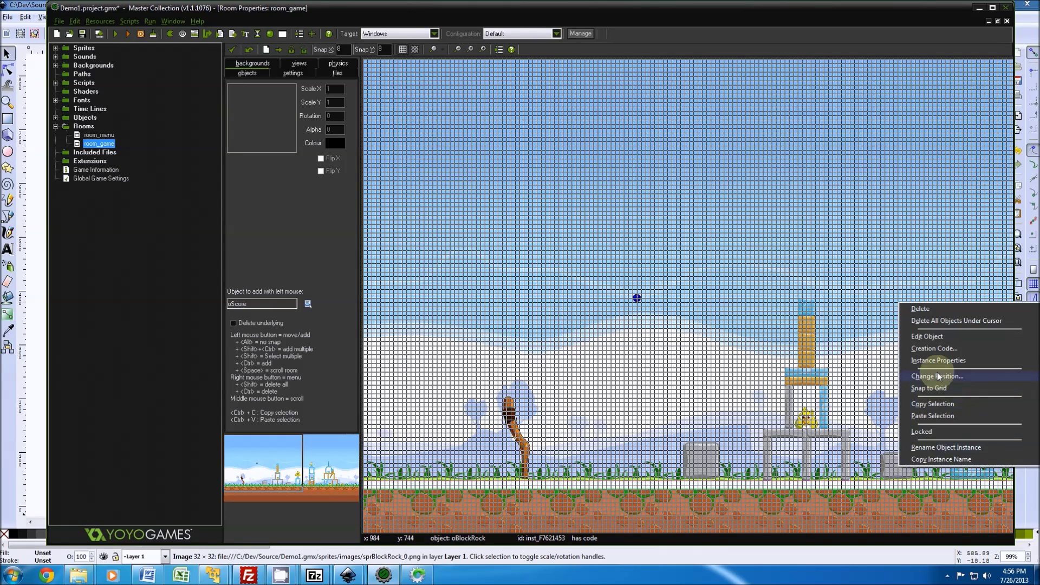
left_click(936, 350)
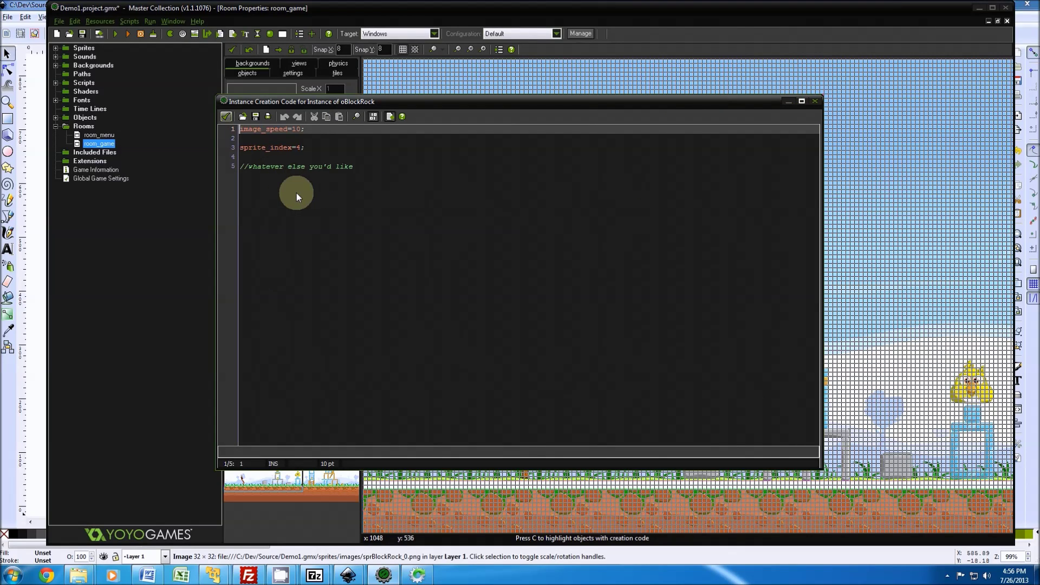
left_click(816, 102)
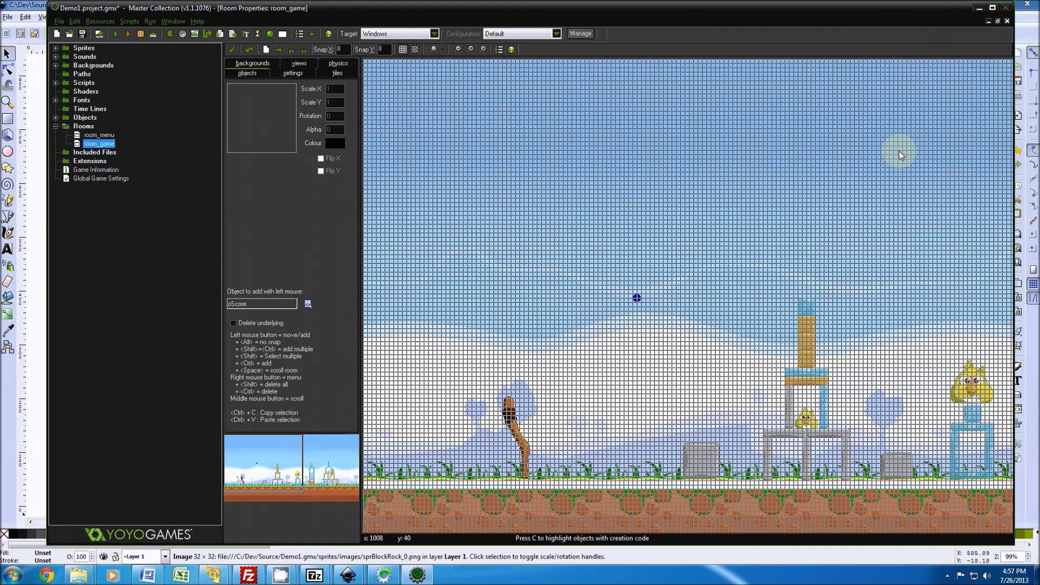
left_click(386, 578)
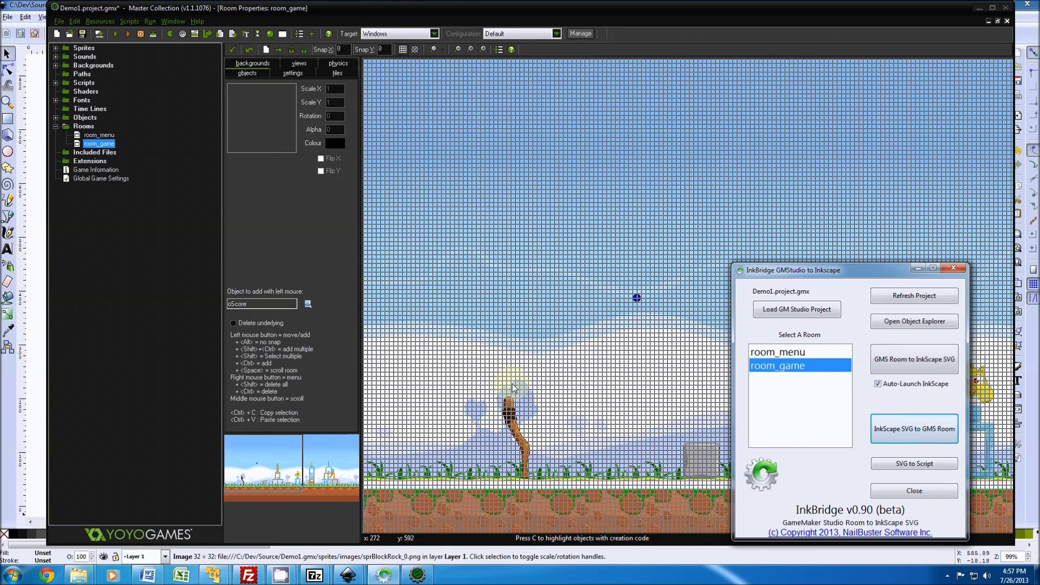
Step: Save the Inkscape level drawing under the new name room_game_level5.svg
mouse_move(348, 575)
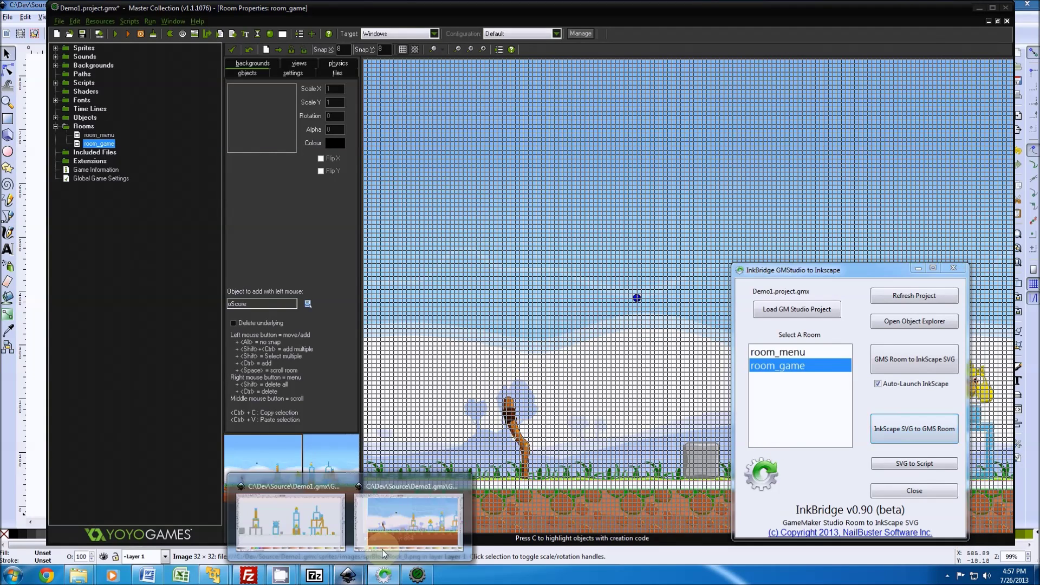
left_click(406, 499)
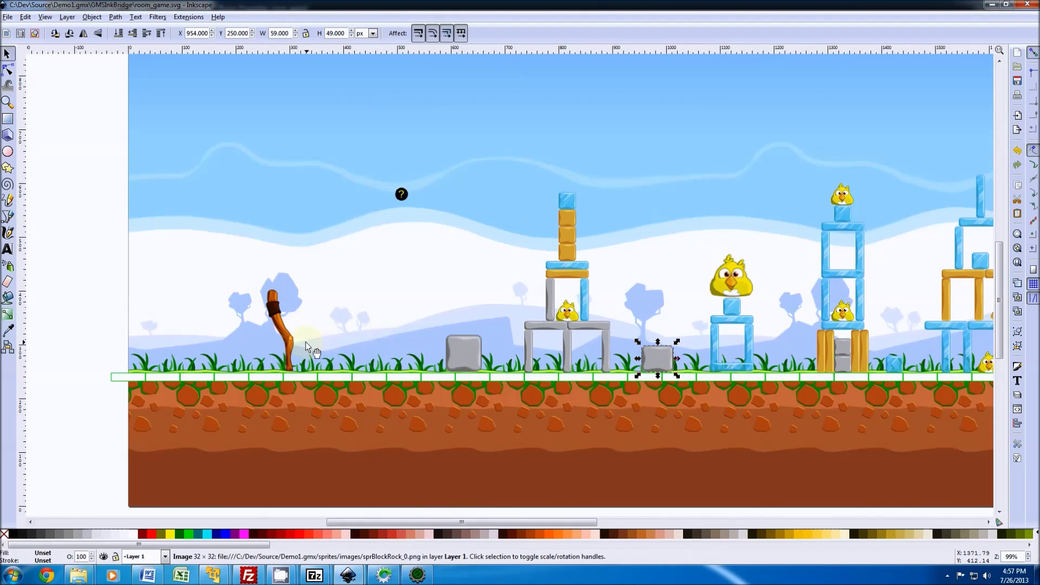
left_click(8, 17)
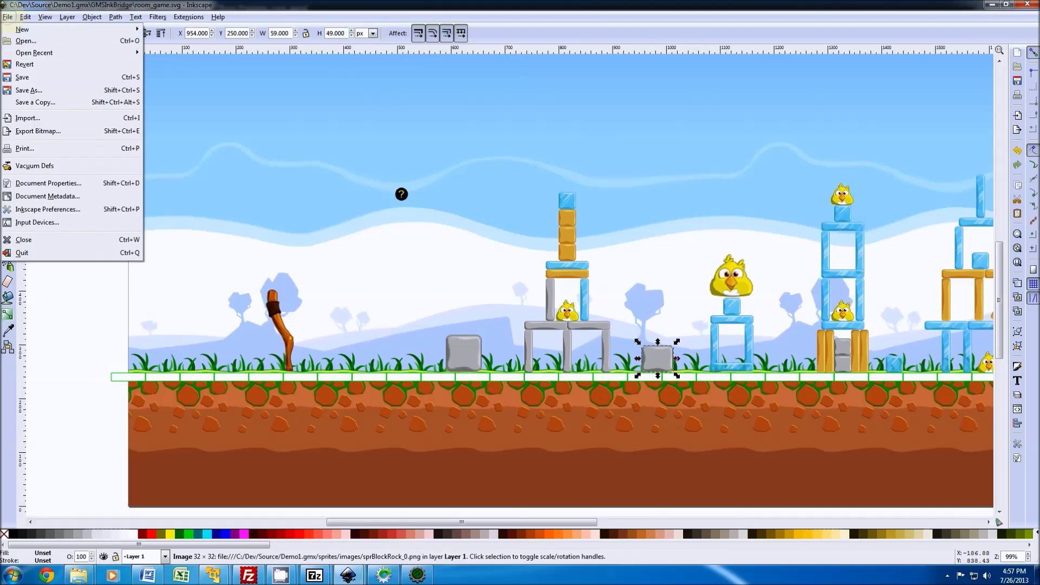
left_click(40, 90)
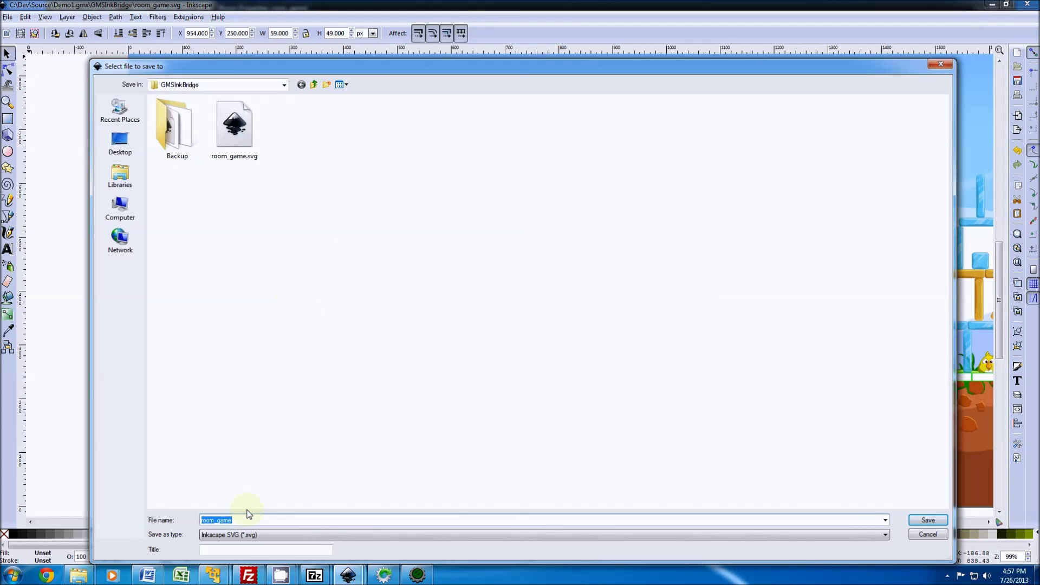
left_click(245, 521)
type("_level5")
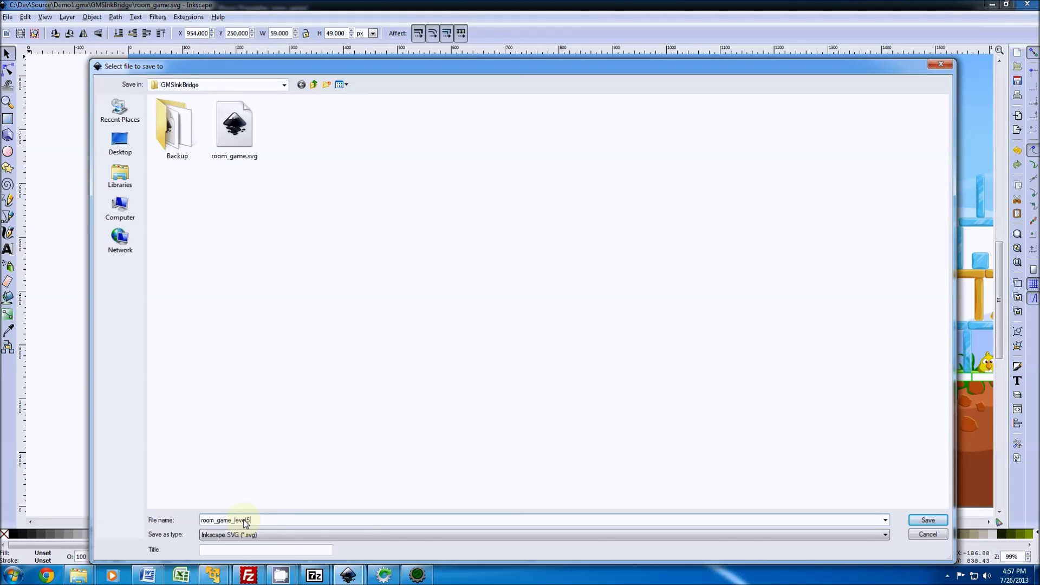
key("Return")
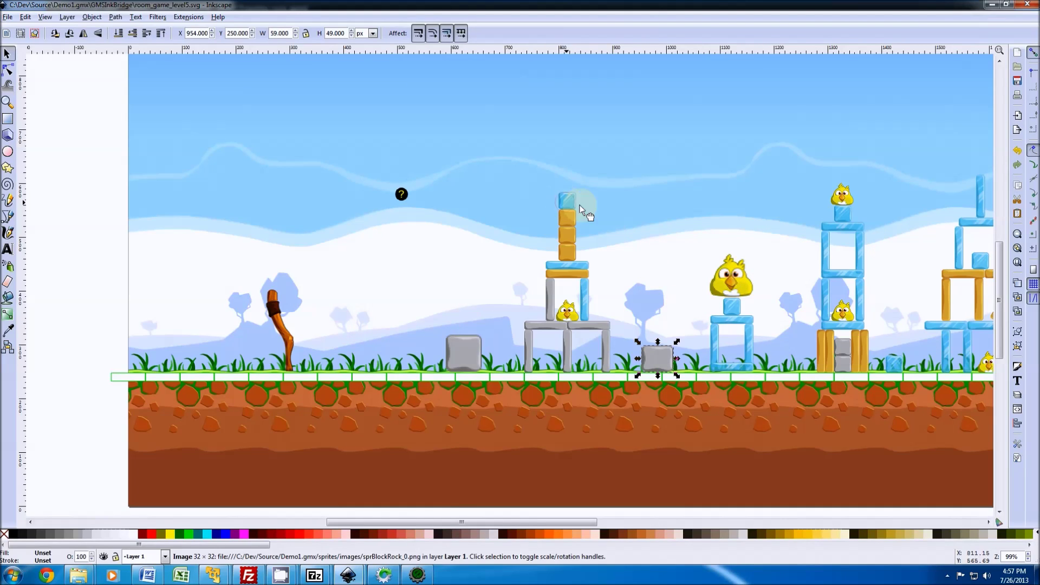
Step: Nudge the left tower's top glass block slightly right and re-save the drawing
left_click_drag(569, 204, 588, 207)
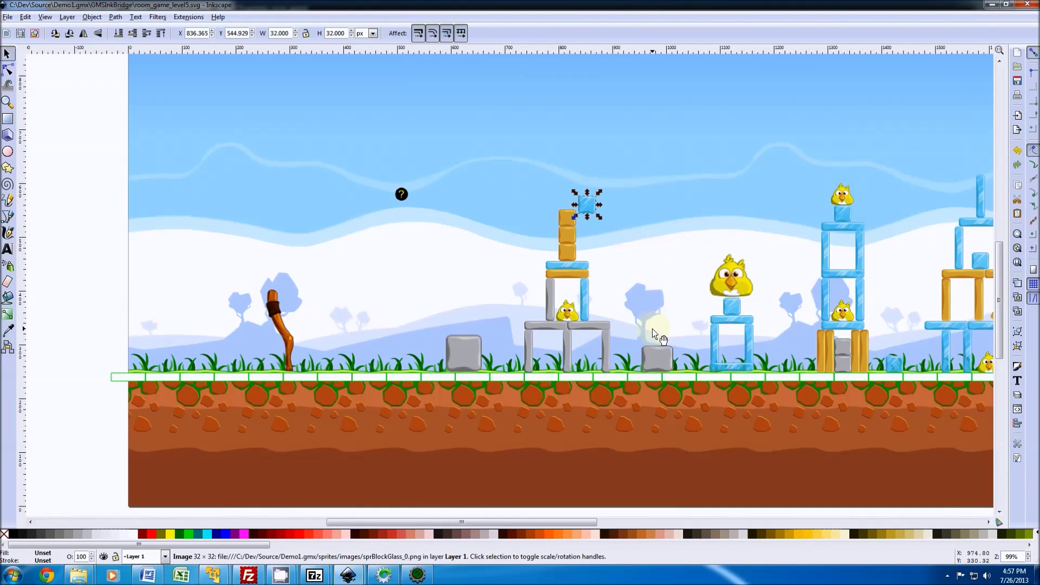
left_click(8, 17)
left_click(25, 78)
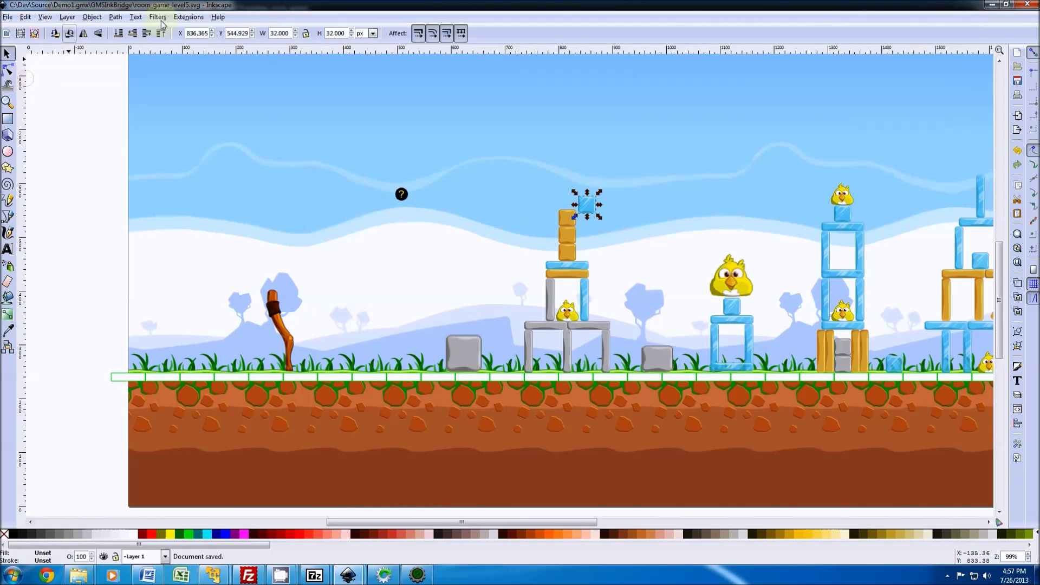
Step: Run InkBridge's SVG to Script on room_game_level5.svg and dismiss the Script Saved message
left_click(384, 575)
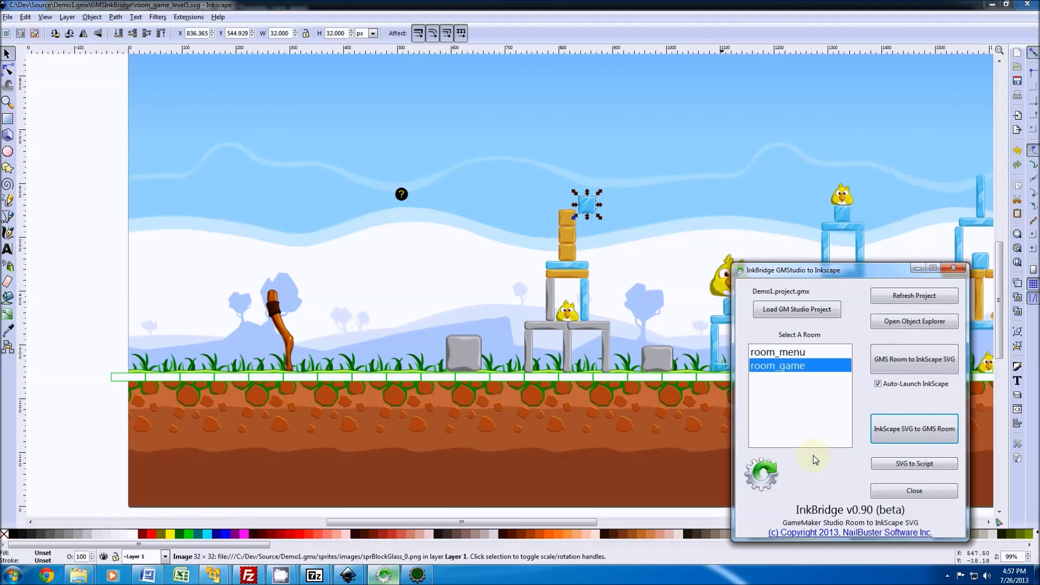
left_click(915, 465)
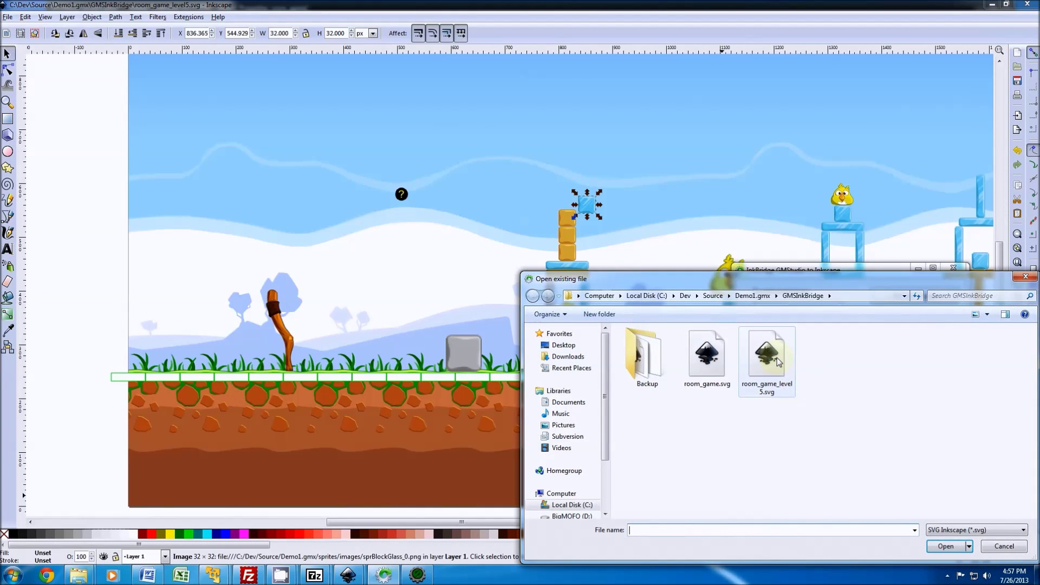
left_click_drag(811, 280, 642, 217)
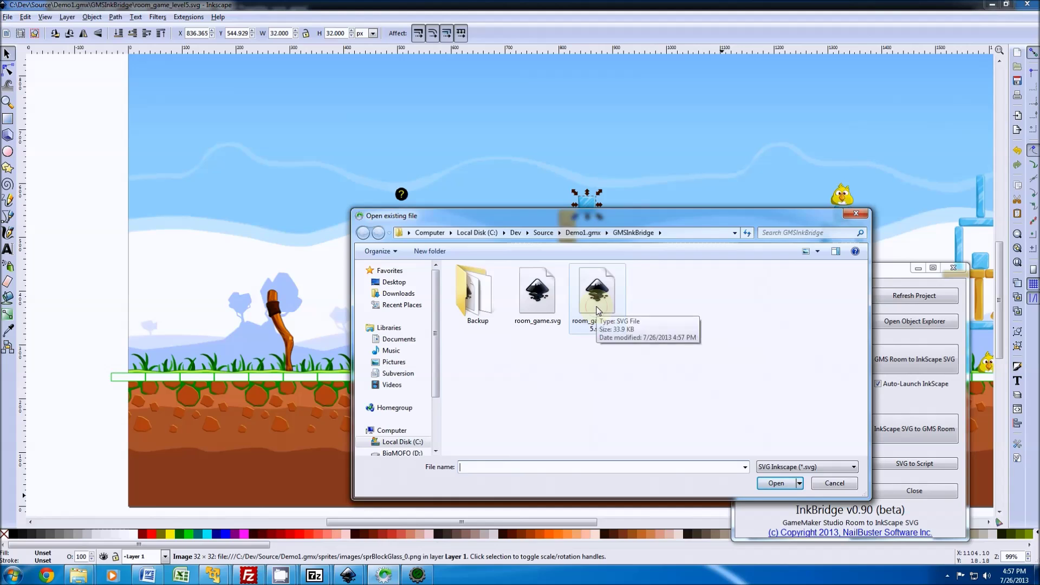
double_click(600, 336)
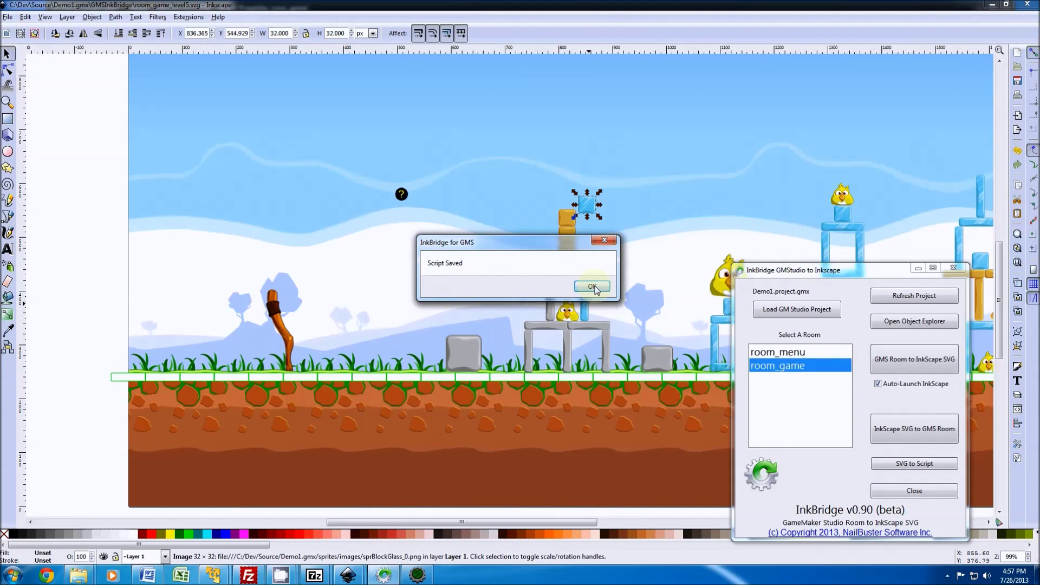
left_click(594, 288)
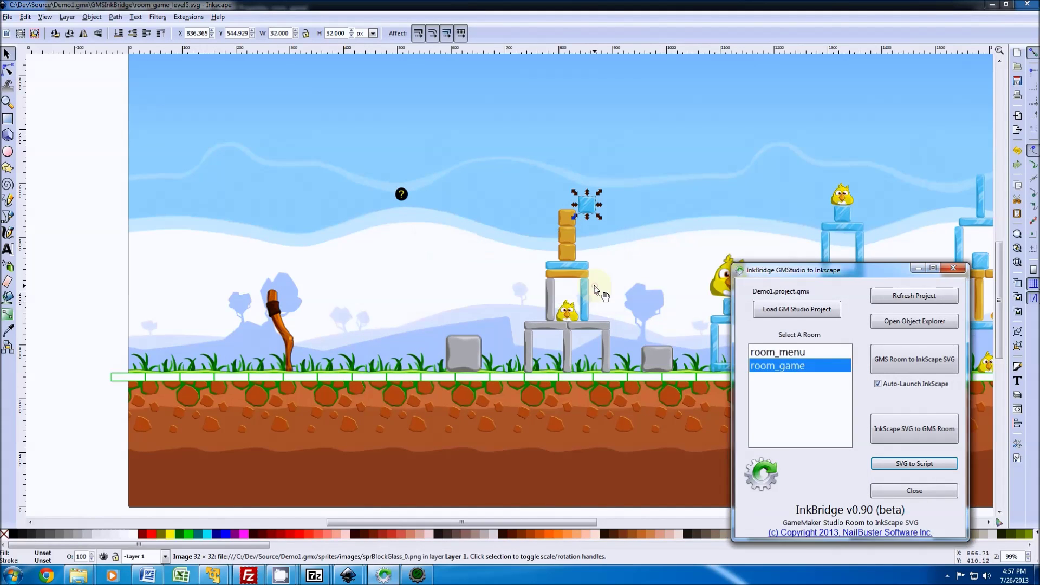
left_click(872, 425)
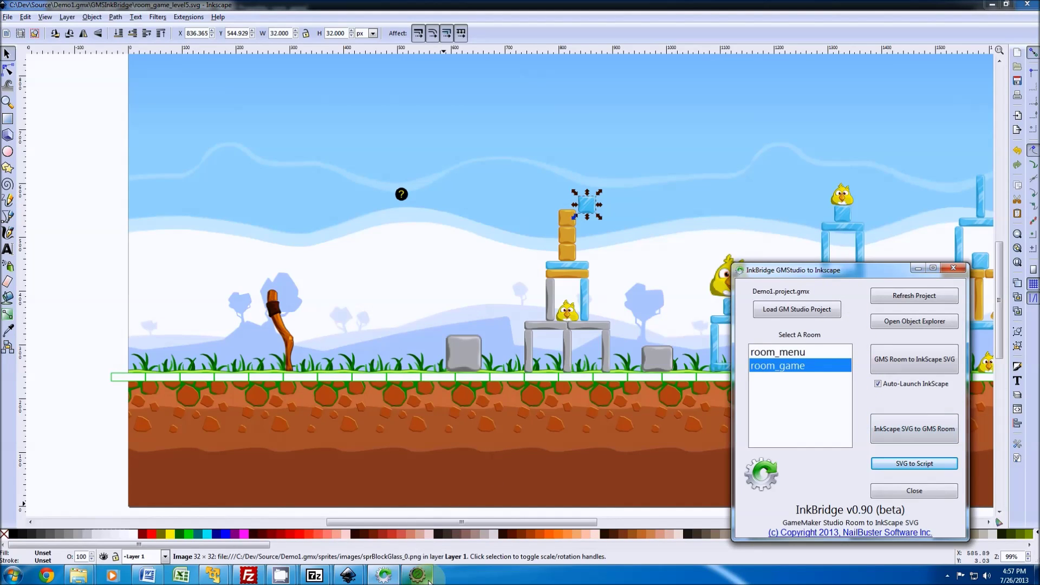
Step: Drag room_game_level5.svg.gml from the GMSInkBridge folder into GameMaker's Scripts folder
left_click(912, 323)
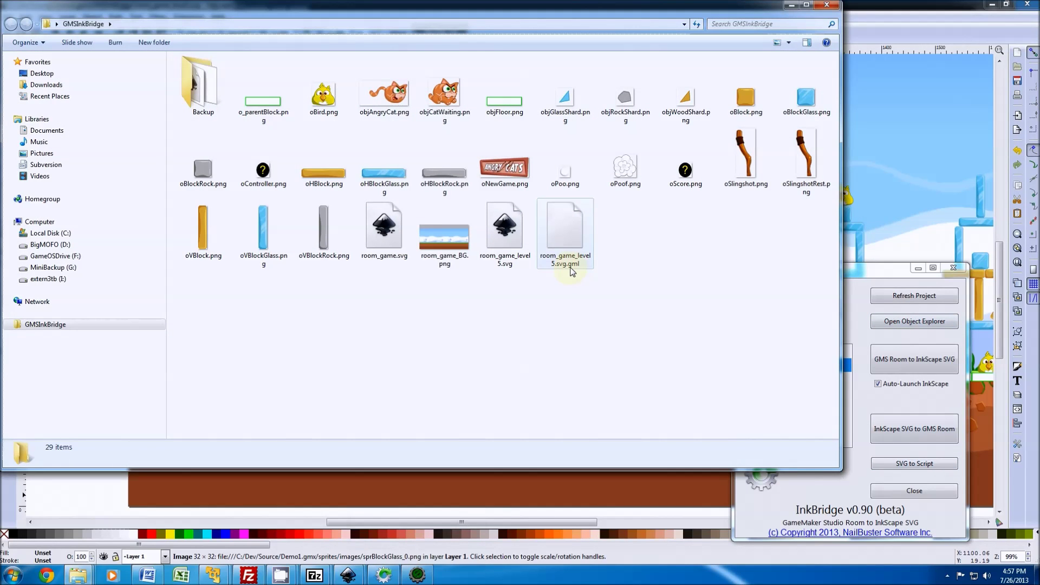
left_click_drag(567, 242, 194, 265)
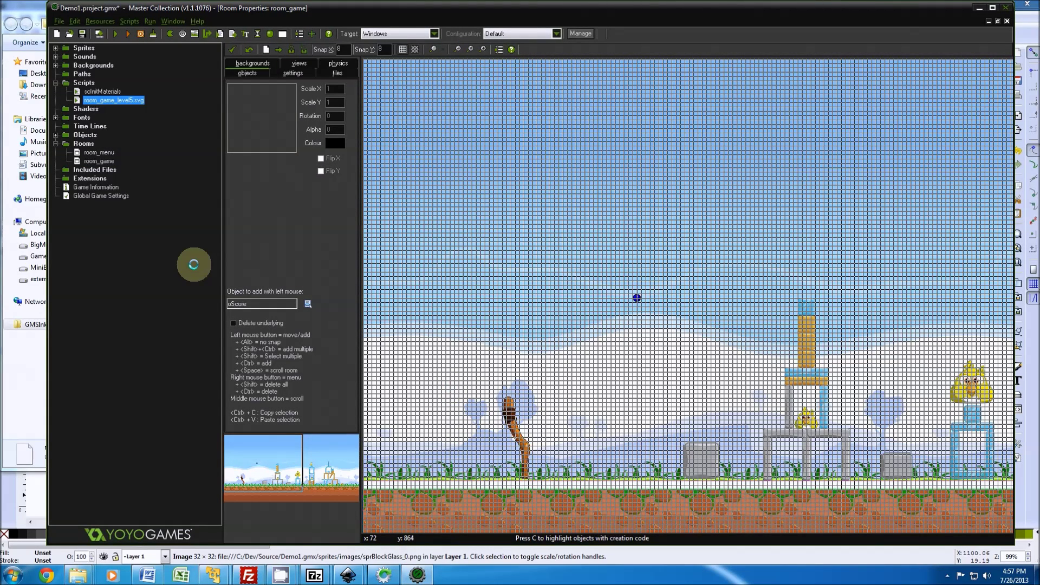
double_click(115, 105)
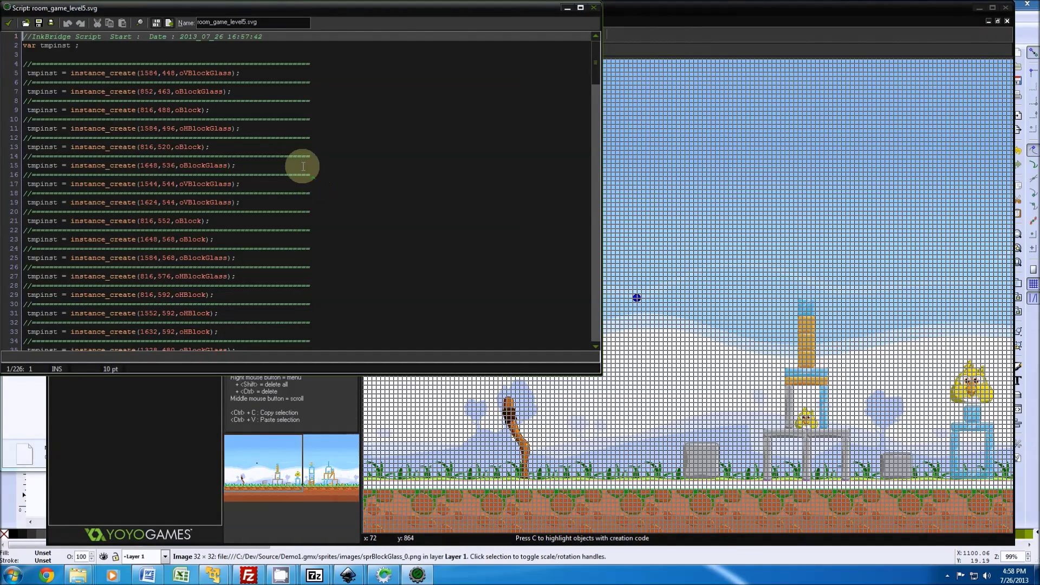
scroll(301, 163, "down", 7)
scroll(318, 219, "down", 4)
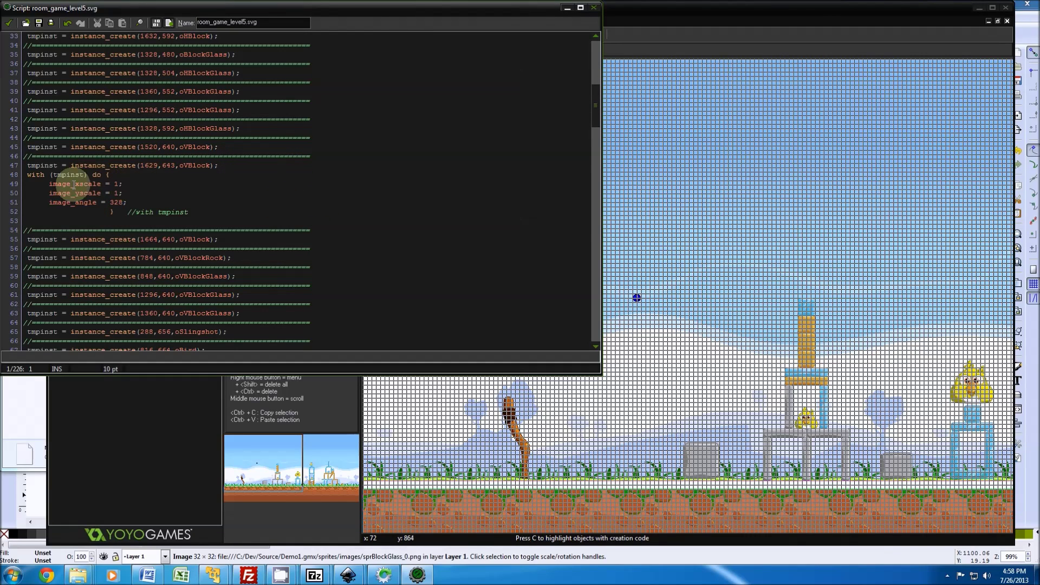
scroll(374, 229, "down", 4)
scroll(374, 229, "up", 9)
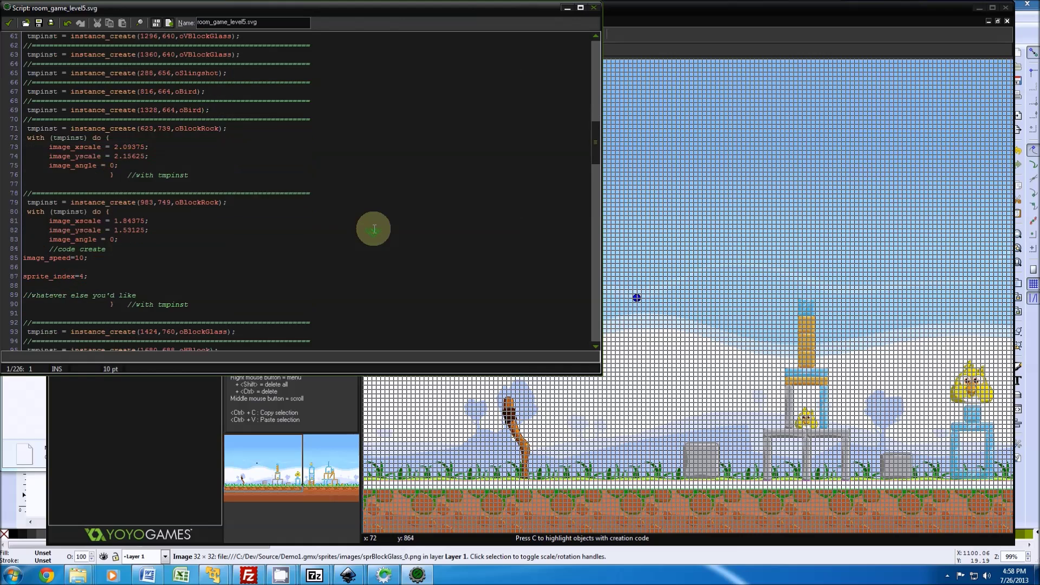
scroll(374, 229, "up", 5)
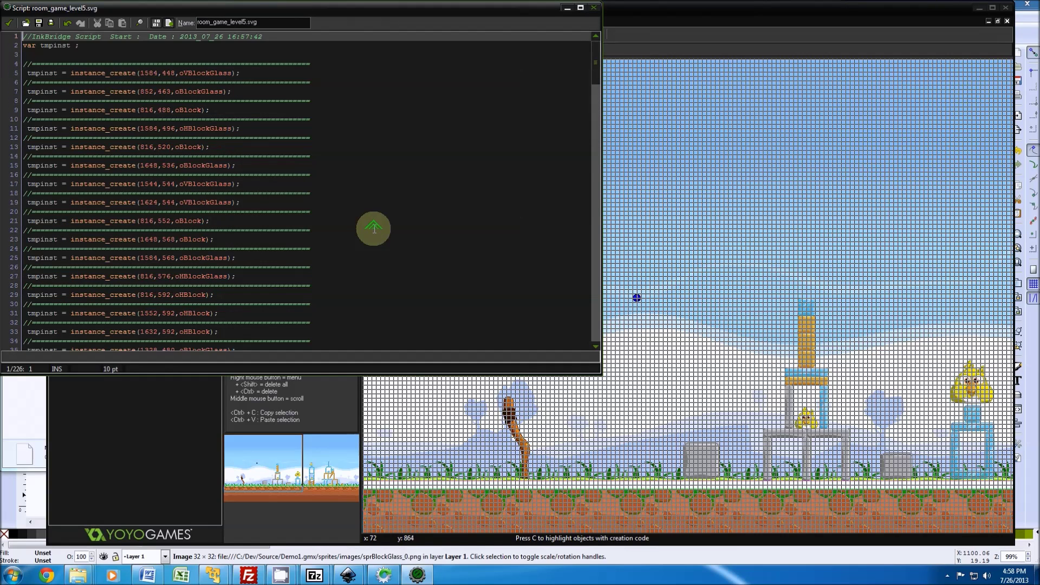
left_click(8, 22)
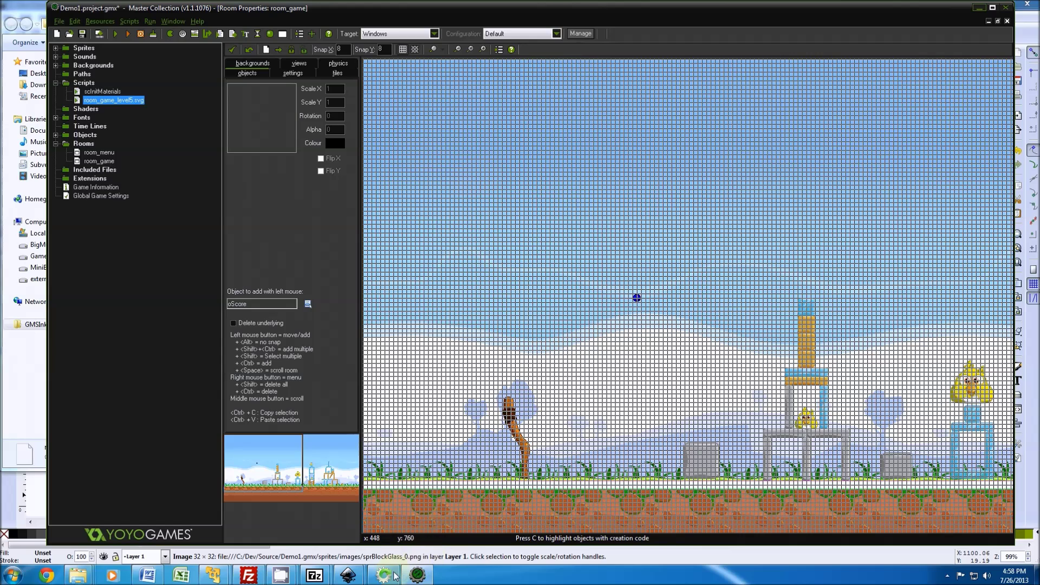
Step: Open the GMSInkBridge Backup folder in Explorer from InkBridge's Open Object Explorer
mouse_move(391, 579)
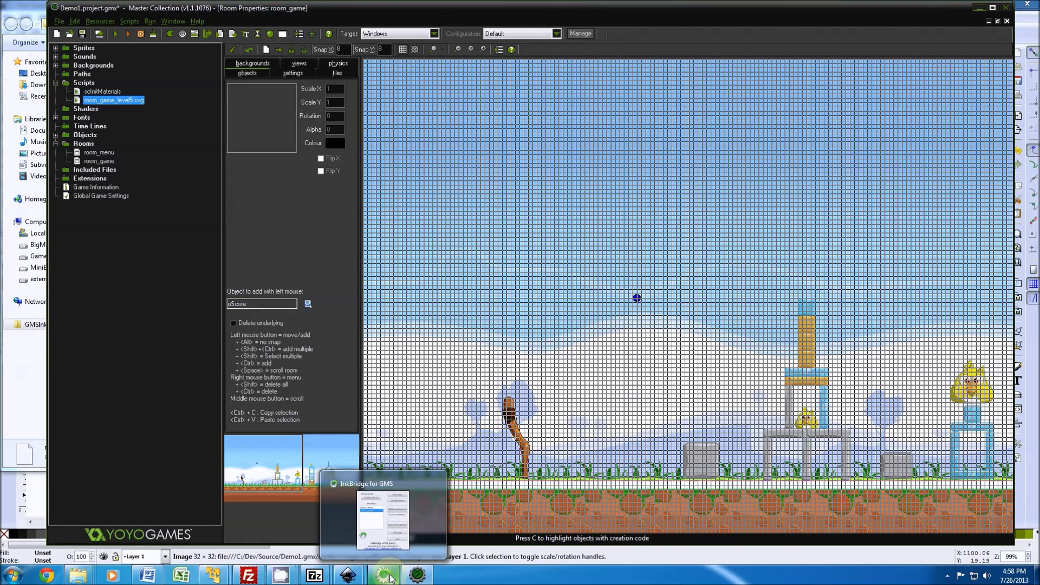
left_click(391, 579)
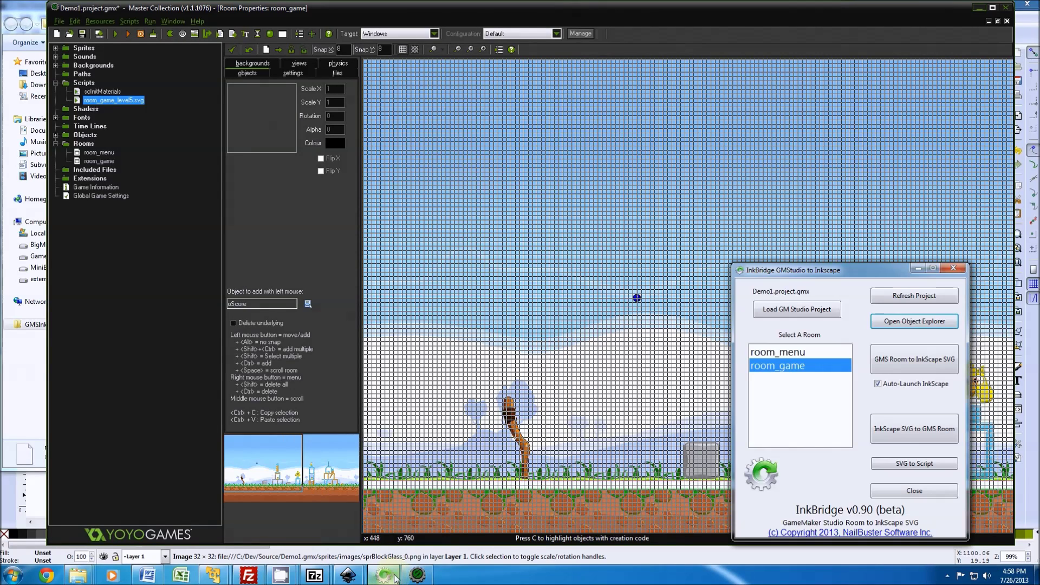
left_click(920, 321)
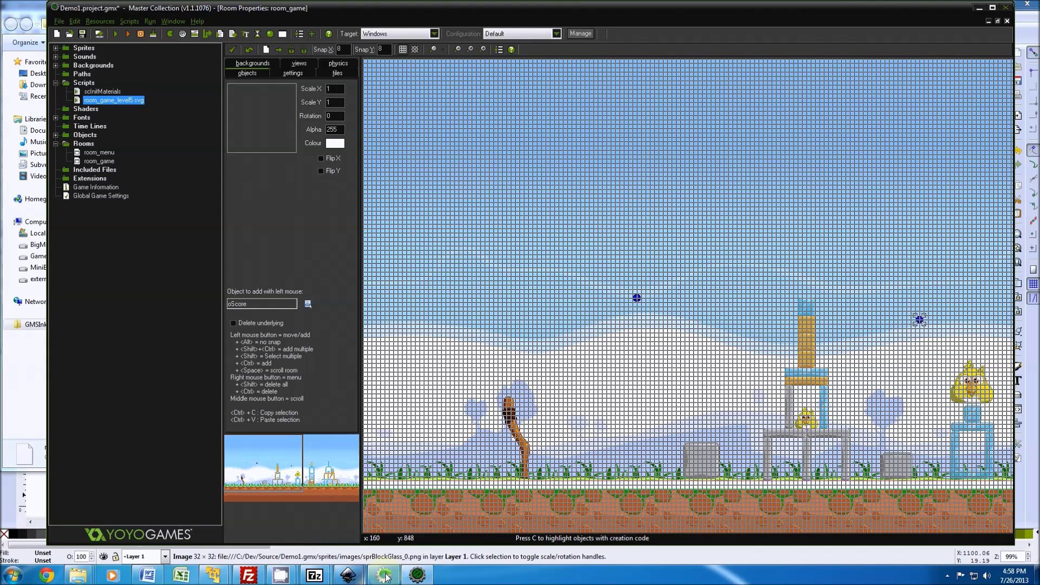
left_click(889, 324)
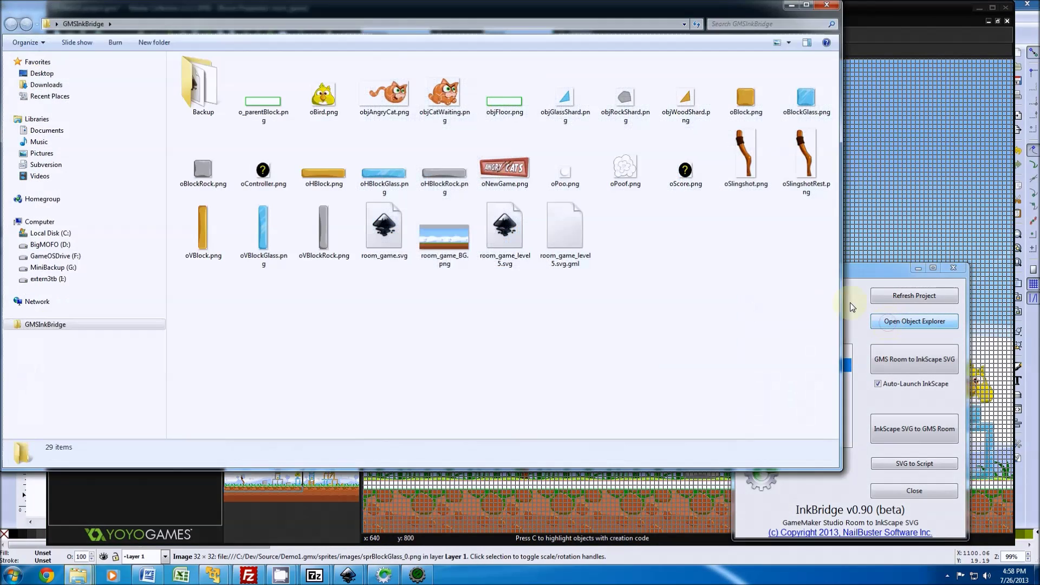
double_click(201, 86)
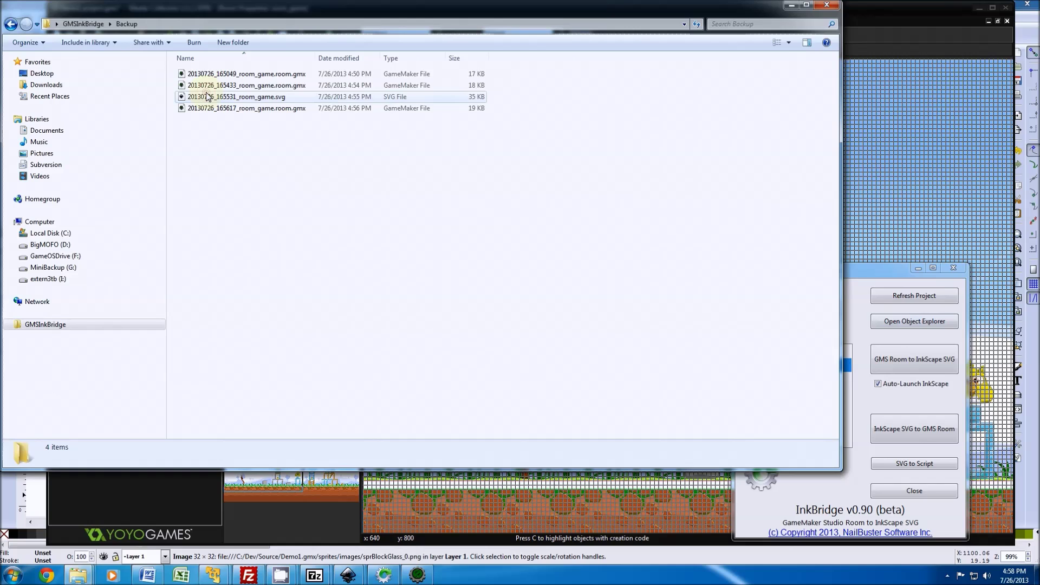